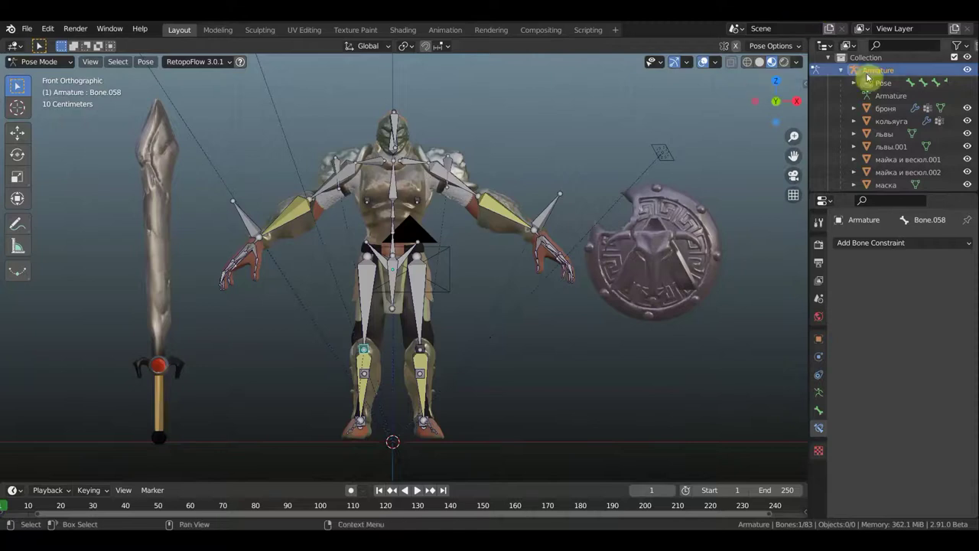
In Preferences > Add-ons, search 'prin' and enable Mesh: 3D-Print Toolbox
{"action": "left_click", "coordinate": [49, 28]}
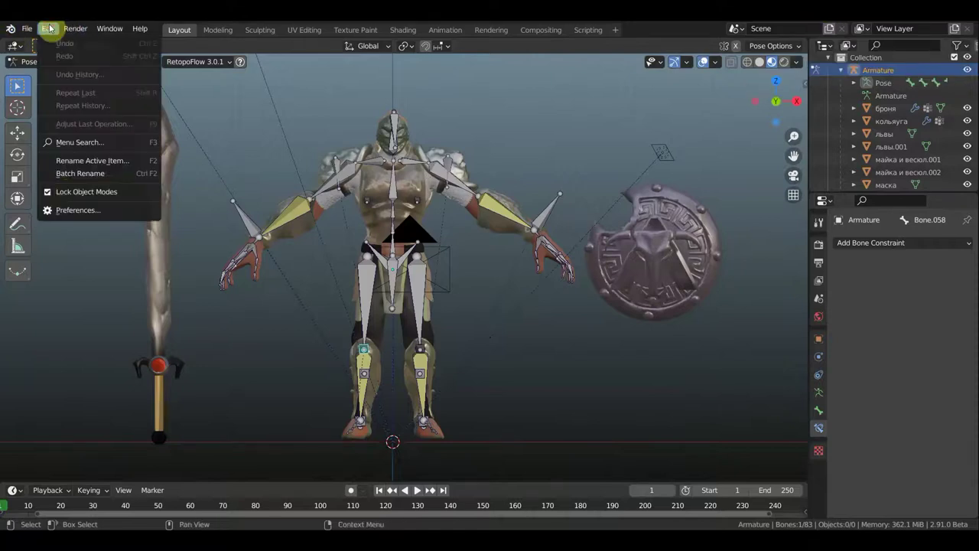
{"action": "left_click", "coordinate": [98, 213]}
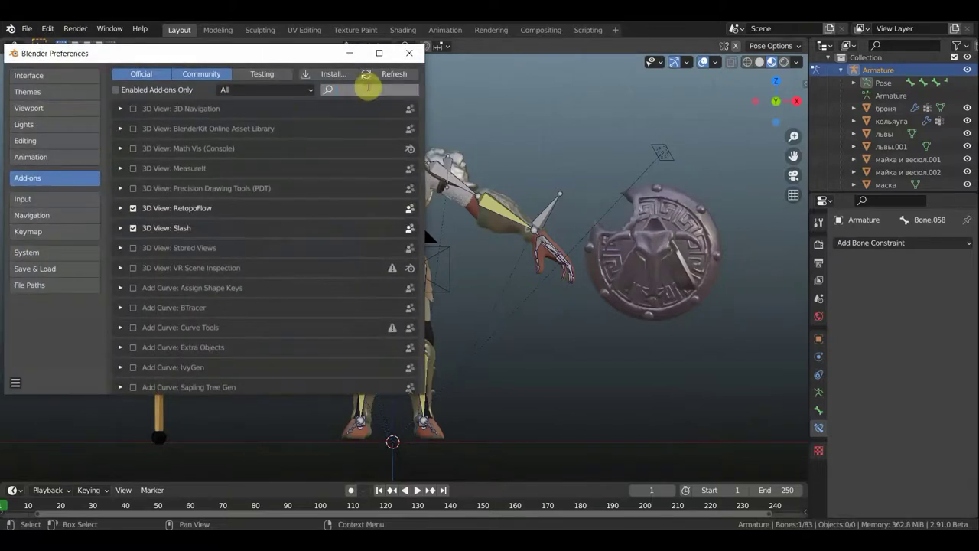
{"action": "left_click", "coordinate": [368, 87]}
{"action": "type", "text": "p"}
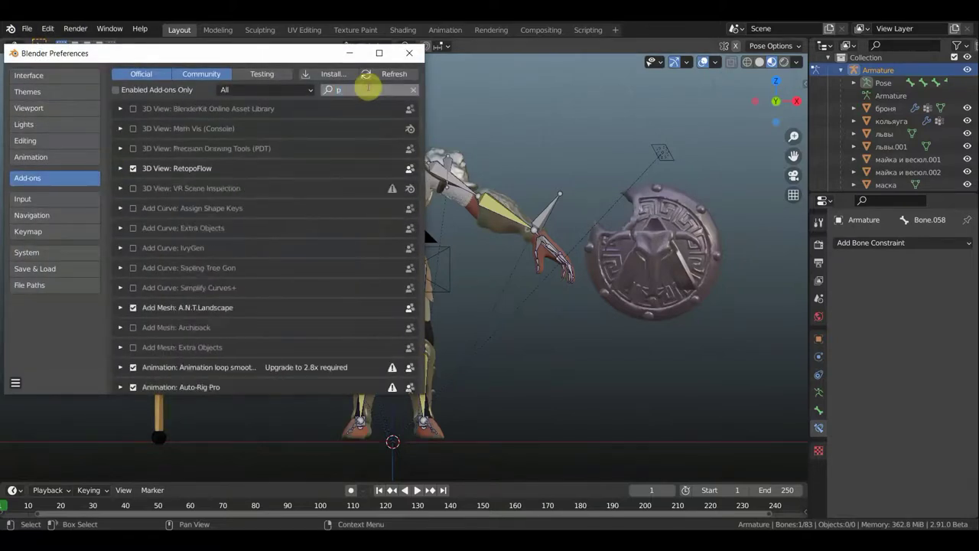
{"action": "type", "text": "rint"}
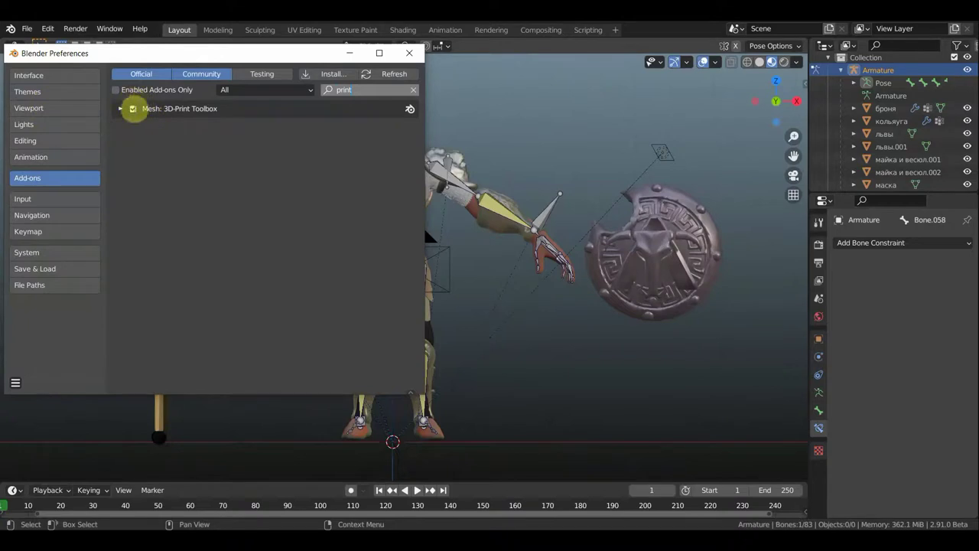
{"action": "left_click", "coordinate": [16, 385]}
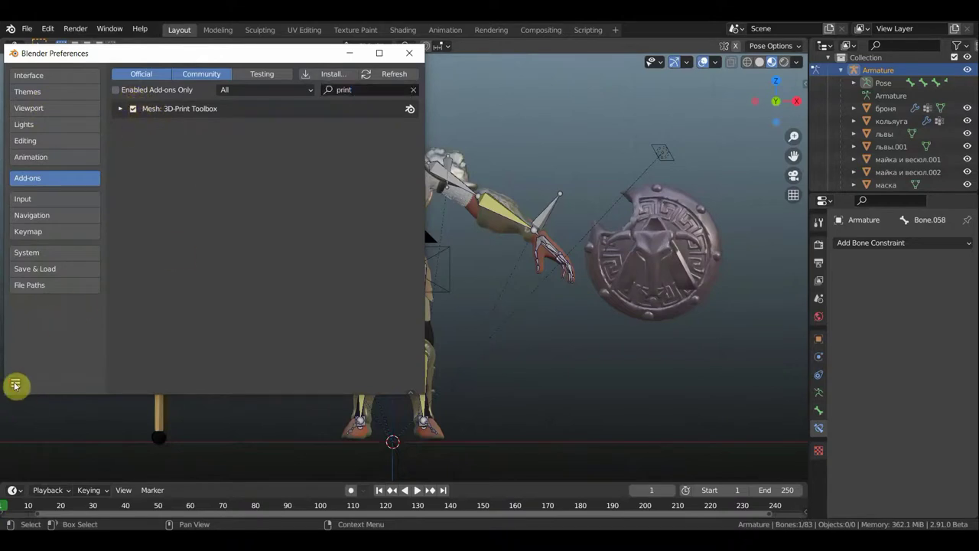
Save the preferences and close the Preferences window
{"action": "left_click", "coordinate": [15, 385]}
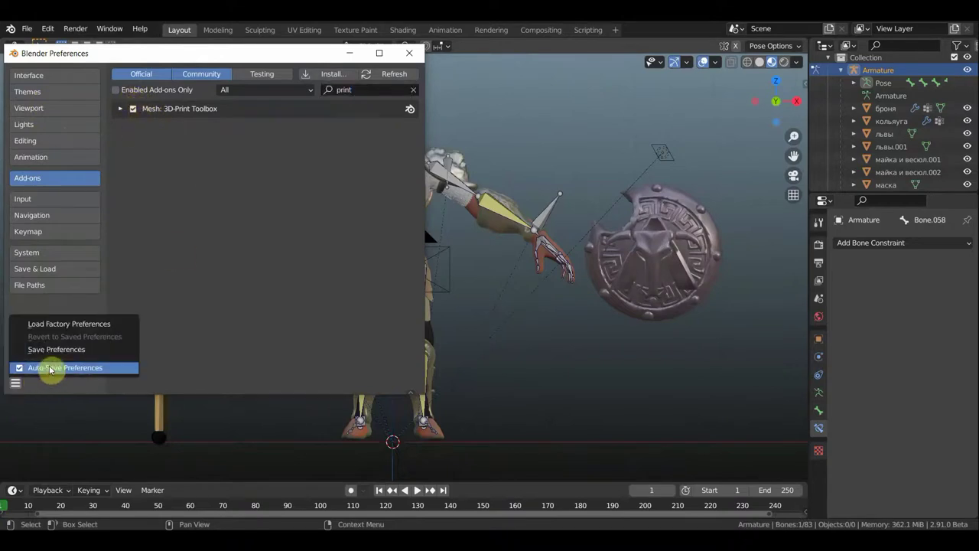
{"action": "left_click", "coordinate": [66, 368]}
{"action": "left_click", "coordinate": [16, 383]}
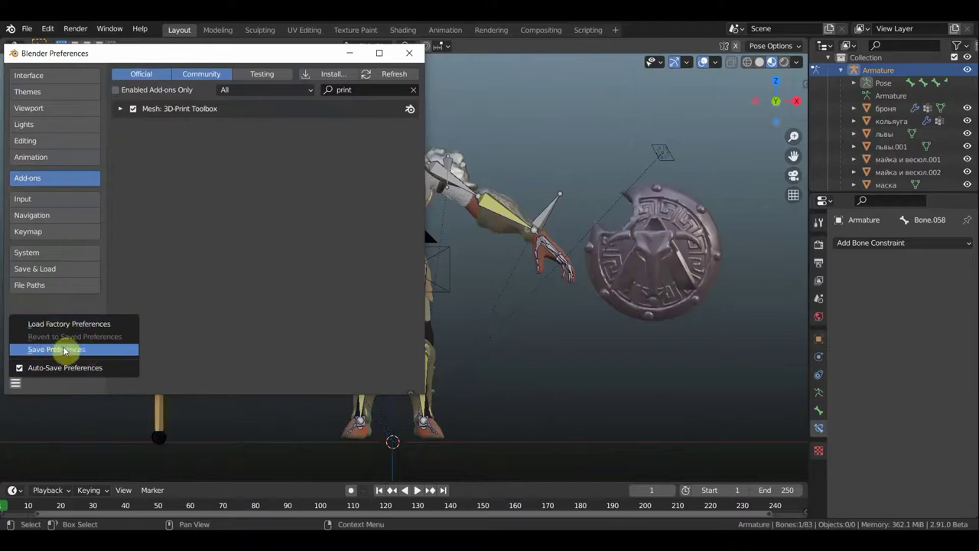
{"action": "left_click", "coordinate": [86, 350]}
{"action": "left_click", "coordinate": [410, 53]}
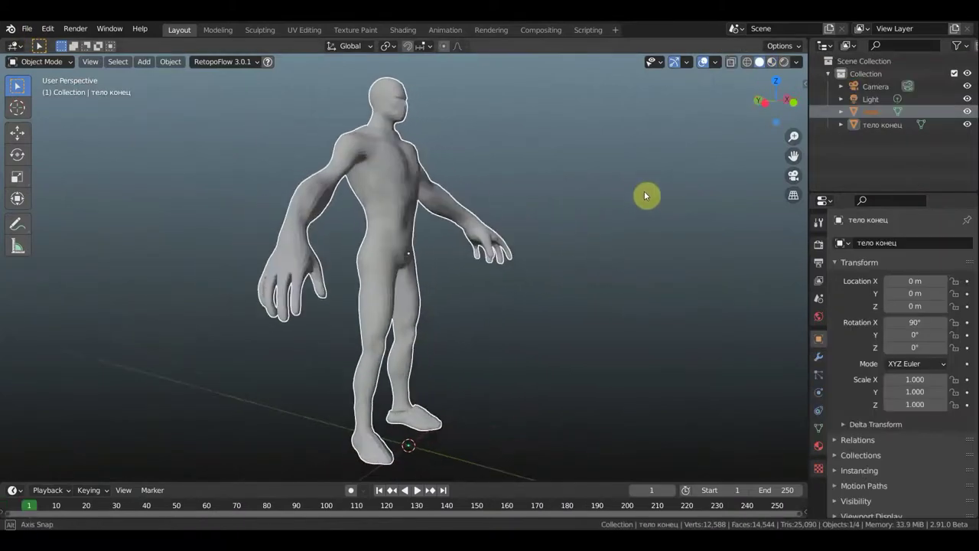
Select the humanoid body object and switch it into Edit Mode
{"action": "mouse_move", "coordinate": [644, 193]}
{"action": "middle_mouse_down"}
{"action": "mouse_move", "coordinate": [541, 194]}
{"action": "mouse_move", "coordinate": [554, 196]}
{"action": "middle_mouse_up"}
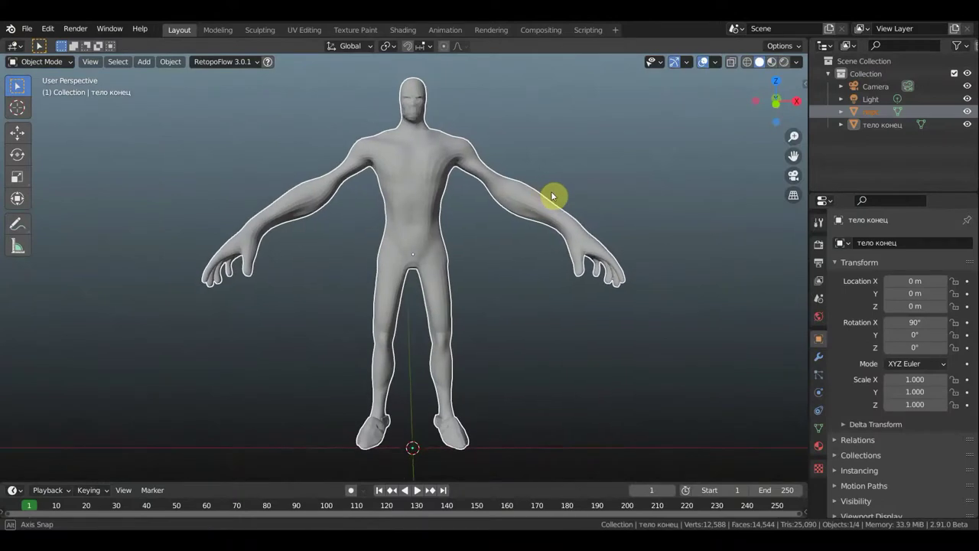
{"action": "scroll", "coordinate": [552, 196], "scroll_direction": "up", "scroll_amount": 3}
{"action": "scroll", "coordinate": [554, 196], "scroll_direction": "down", "scroll_amount": 2}
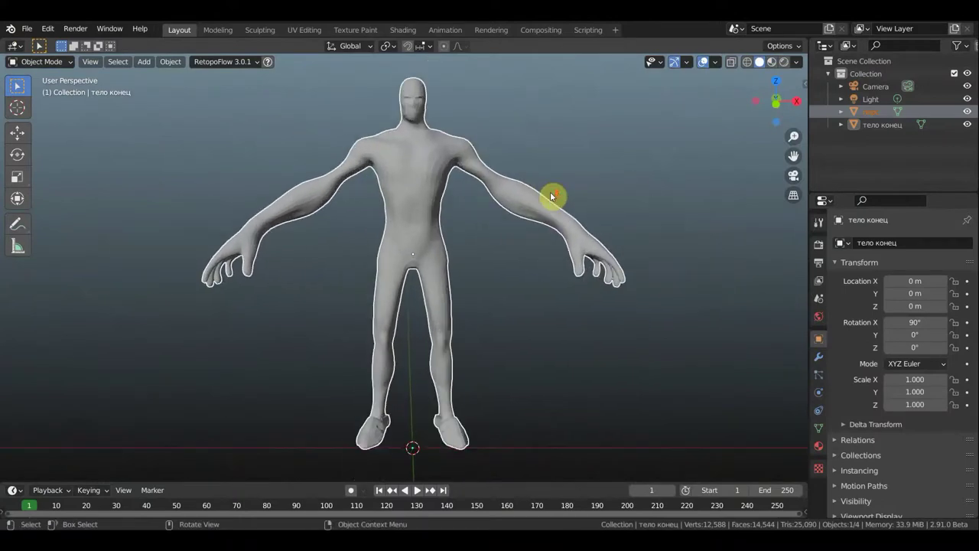
{"action": "left_click", "coordinate": [36, 62]}
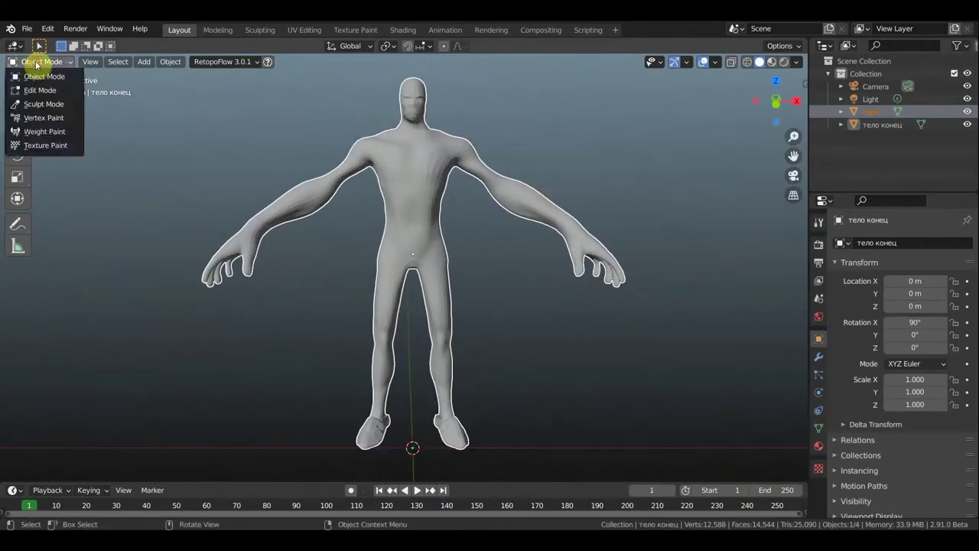
{"action": "left_click", "coordinate": [425, 211]}
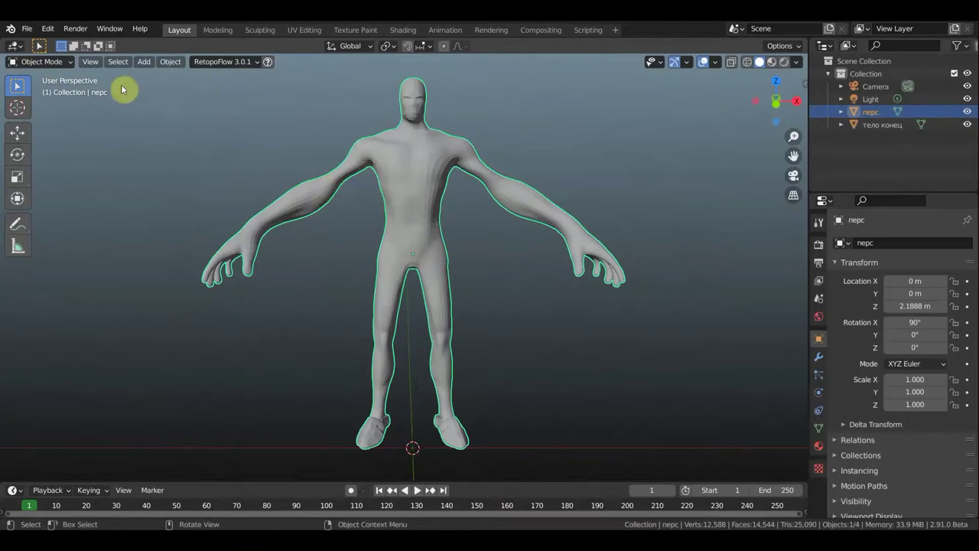
{"action": "left_click", "coordinate": [36, 61]}
{"action": "left_click", "coordinate": [57, 93]}
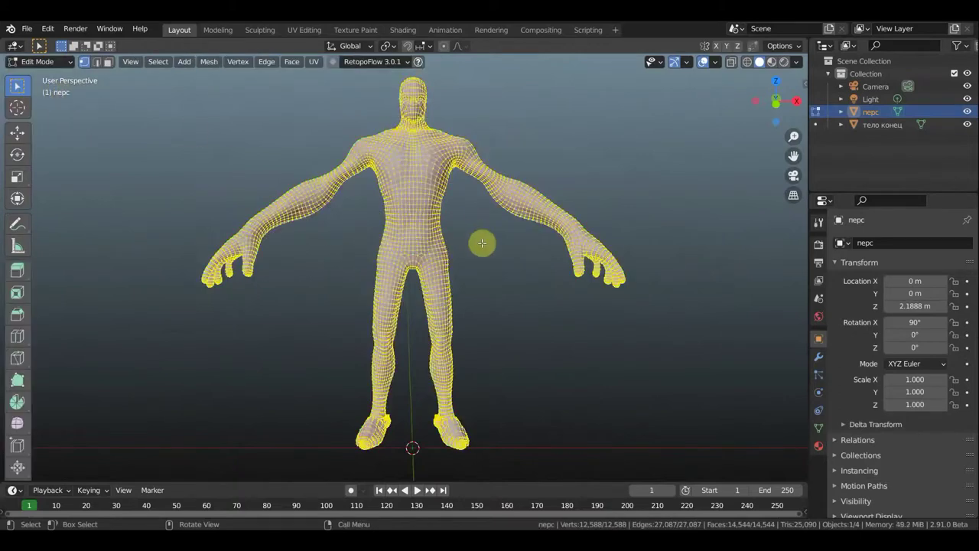
Look over the mesh, then snap to the flat front orthographic view (Numpad 1)
{"action": "scroll", "coordinate": [475, 234], "scroll_direction": "up", "scroll_amount": 2}
{"action": "scroll", "coordinate": [492, 249], "scroll_direction": "up", "scroll_amount": 3}
{"action": "mouse_move", "coordinate": [492, 249]}
{"action": "middle_mouse_down"}
{"action": "mouse_move", "coordinate": [748, 247]}
{"action": "mouse_move", "coordinate": [490, 253]}
{"action": "middle_mouse_up"}
{"action": "scroll", "coordinate": [490, 253], "scroll_direction": "down", "scroll_amount": 2}
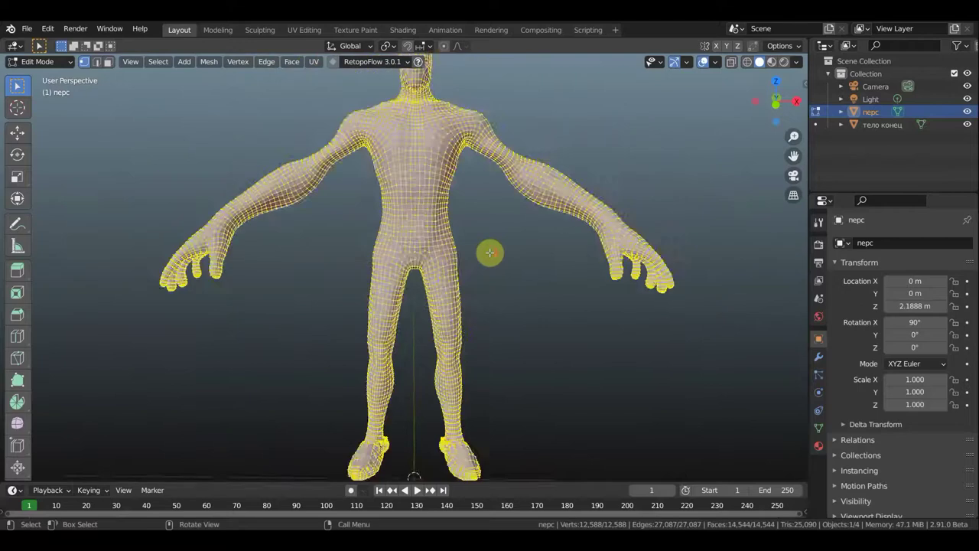
{"action": "scroll", "coordinate": [490, 253], "scroll_direction": "down", "scroll_amount": 2}
{"action": "scroll", "coordinate": [494, 257], "scroll_direction": "down", "scroll_amount": 2}
{"action": "key", "text": "KP_1"}
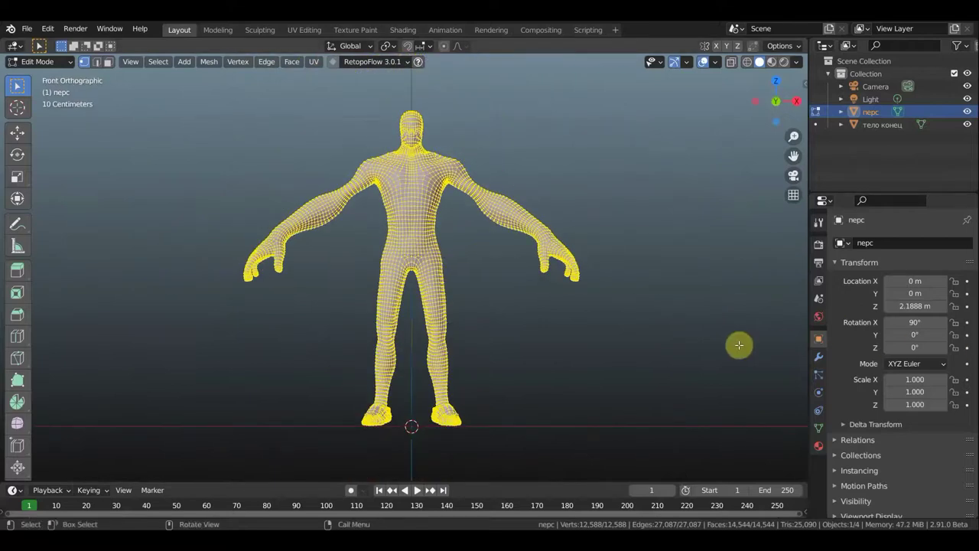
Show the sidebar's 3D-Print tab and run the Solid check on the body
{"action": "key", "text": "n"}
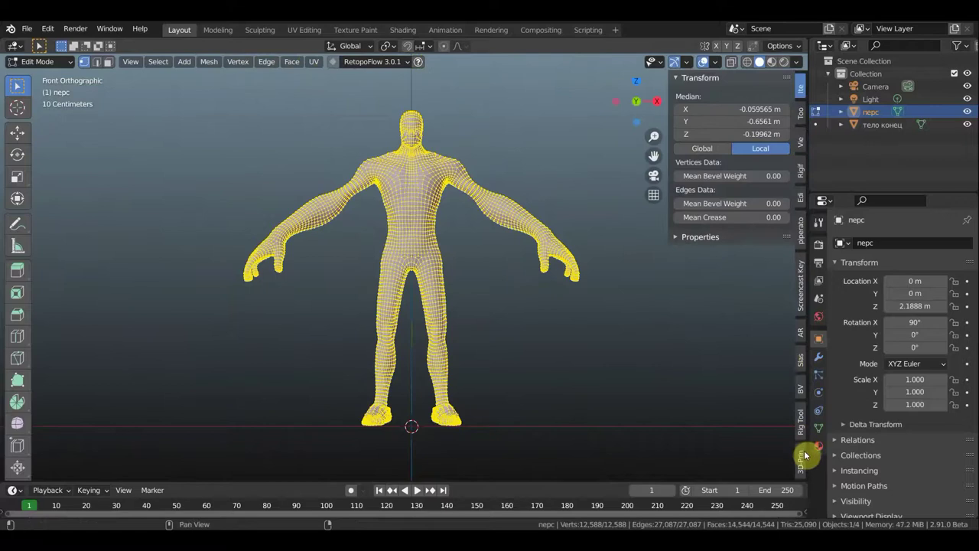
{"action": "left_click", "coordinate": [801, 457]}
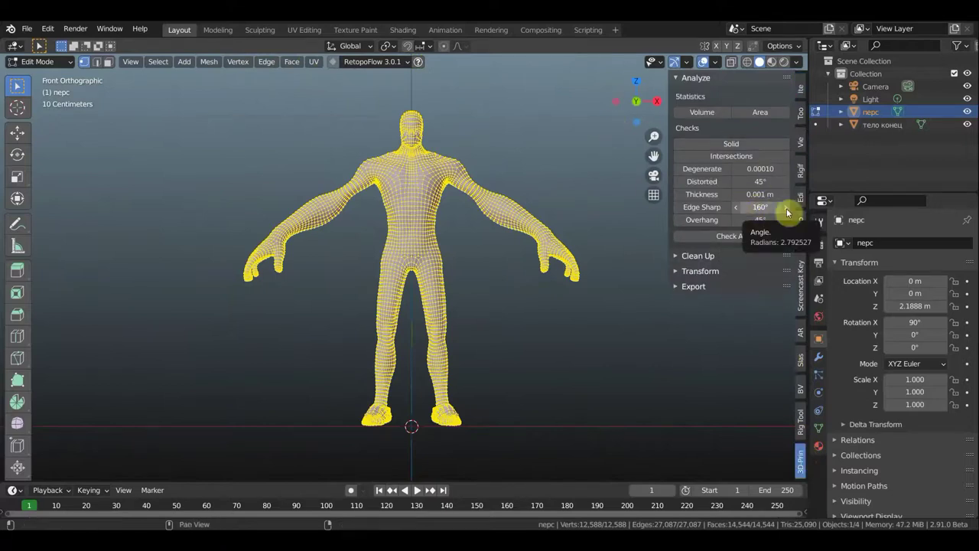
{"action": "left_click", "coordinate": [747, 146]}
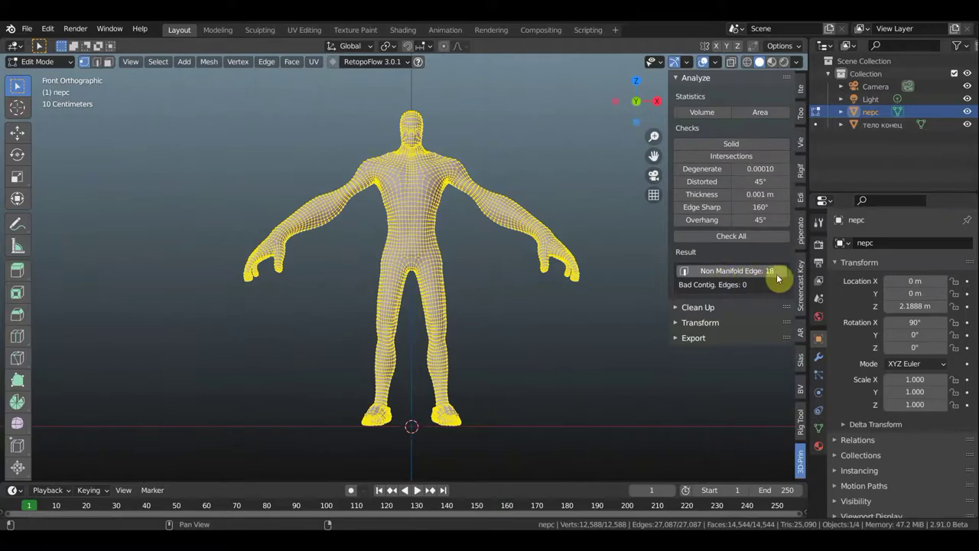
Select the 18 non-manifold edges and orbit to view the upper back and head
{"action": "left_click", "coordinate": [723, 271]}
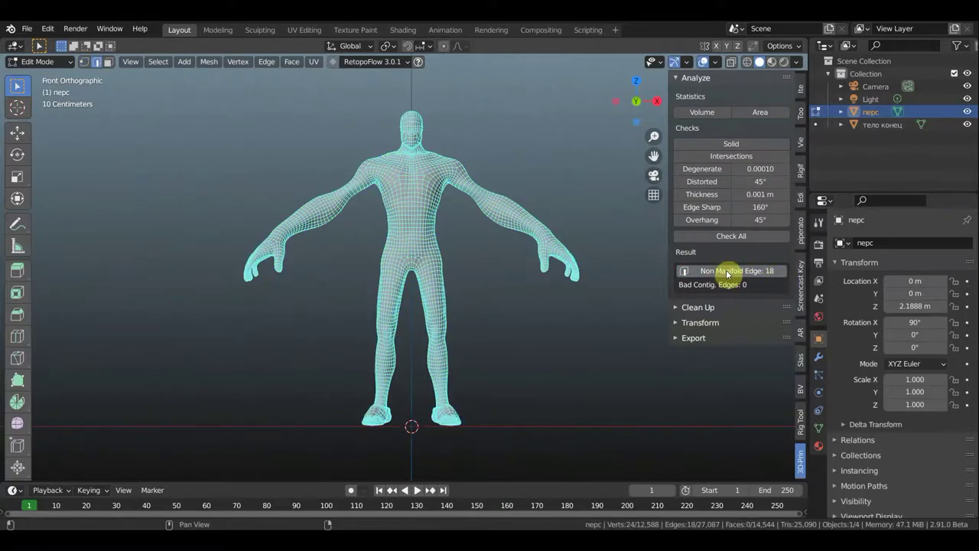
{"action": "mouse_move", "coordinate": [536, 303]}
{"action": "middle_mouse_down"}
{"action": "mouse_move", "coordinate": [761, 301]}
{"action": "mouse_move", "coordinate": [809, 324]}
{"action": "middle_mouse_up"}
{"action": "scroll", "coordinate": [564, 135], "scroll_direction": "up", "scroll_amount": 5}
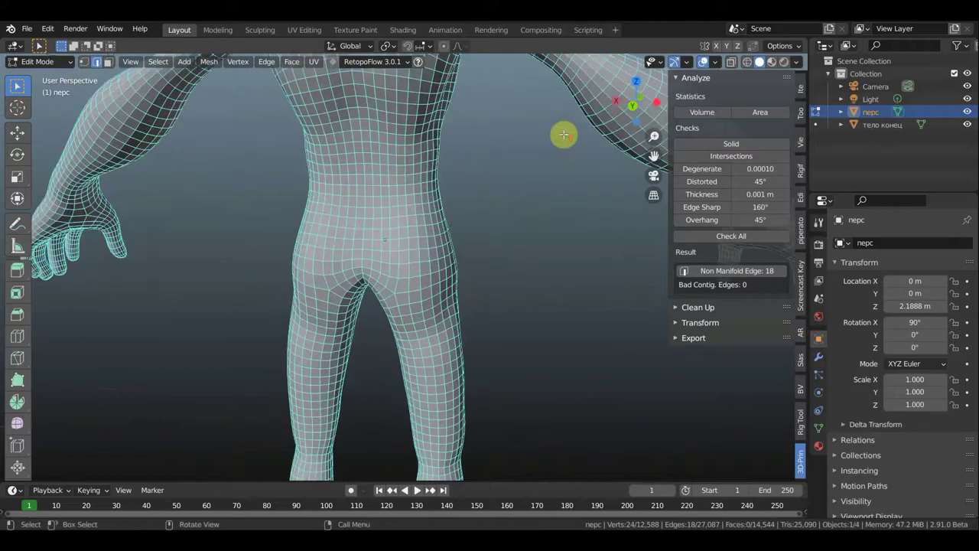
{"action": "mouse_move", "coordinate": [533, 171]}
{"action": "middle_mouse_down", "text": "shift"}
{"action": "mouse_move", "coordinate": [569, 441]}
{"action": "mouse_move", "coordinate": [562, 316]}
{"action": "mouse_move", "coordinate": [546, 286]}
{"action": "mouse_move", "coordinate": [732, 291]}
{"action": "middle_mouse_up", "text": "shift"}
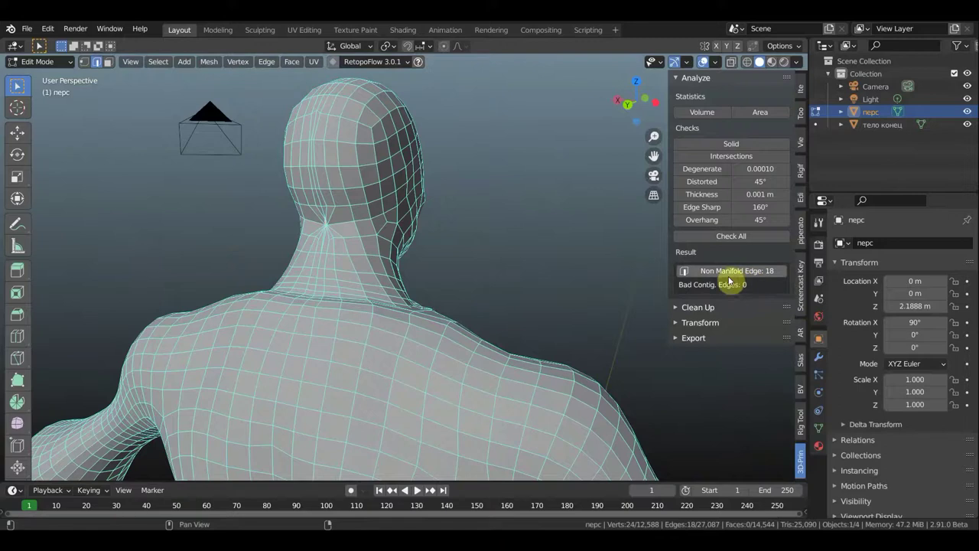
Run all 3D-Print checks: 2506 intersecting faces, 4034 zero faces, 4743 zero edges, 1521 overhangs
{"action": "left_click", "coordinate": [740, 243]}
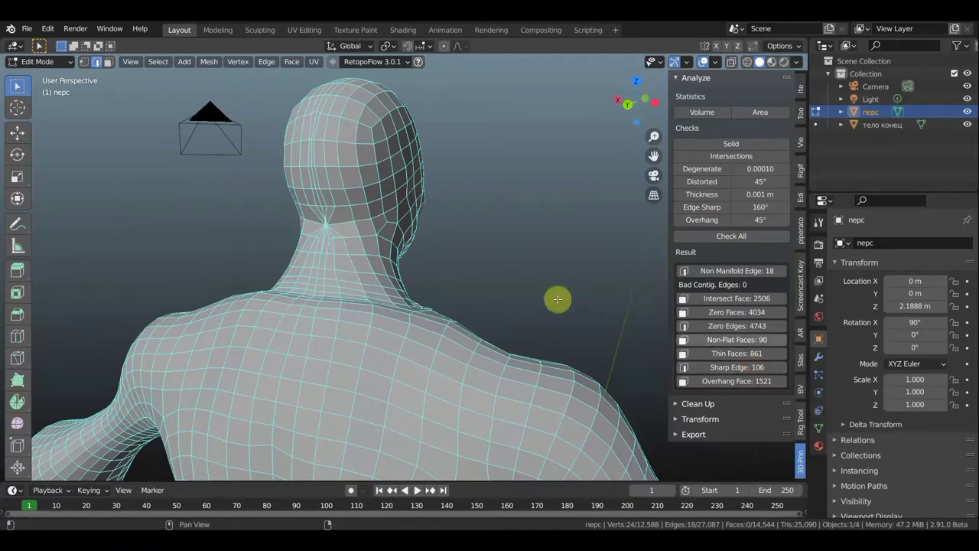
{"action": "scroll", "coordinate": [498, 255], "scroll_direction": "up", "scroll_amount": 2}
{"action": "scroll", "coordinate": [498, 256], "scroll_direction": "up", "scroll_amount": 3}
{"action": "scroll", "coordinate": [498, 256], "scroll_direction": "down", "scroll_amount": 4}
{"action": "mouse_move", "coordinate": [485, 243]}
{"action": "middle_mouse_down"}
{"action": "mouse_move", "coordinate": [584, 265]}
{"action": "mouse_move", "coordinate": [490, 303]}
{"action": "middle_mouse_up"}
Zoom in and orbit around the tangled pole at the base of the neck
{"action": "scroll", "coordinate": [493, 302], "scroll_direction": "up", "scroll_amount": 2}
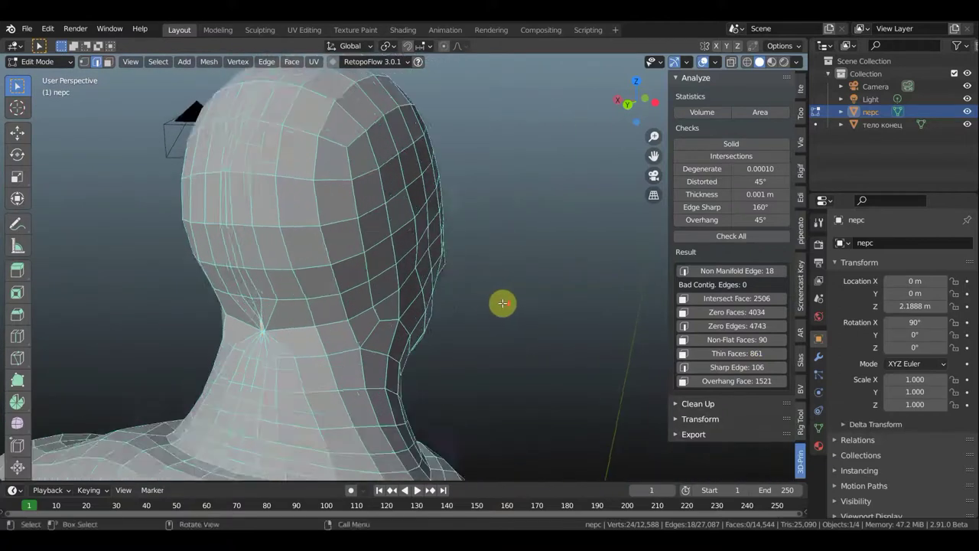
{"action": "scroll", "coordinate": [515, 294], "scroll_direction": "up", "scroll_amount": 2}
{"action": "scroll", "coordinate": [512, 283], "scroll_direction": "up", "scroll_amount": 2}
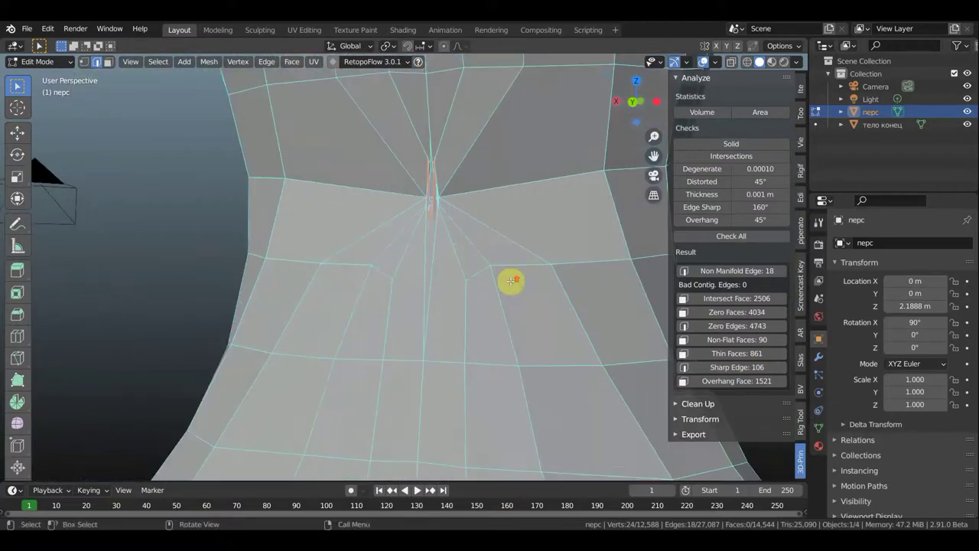
{"action": "middle_click_drag", "start_coordinate": [210, 236], "coordinate": [179, 236]}
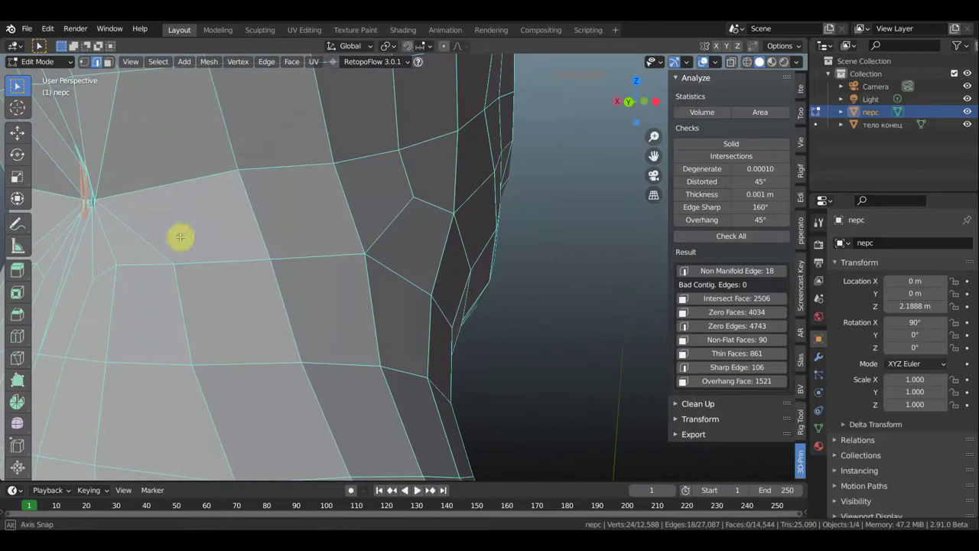
{"action": "middle_click_drag", "start_coordinate": [597, 278], "coordinate": [463, 262]}
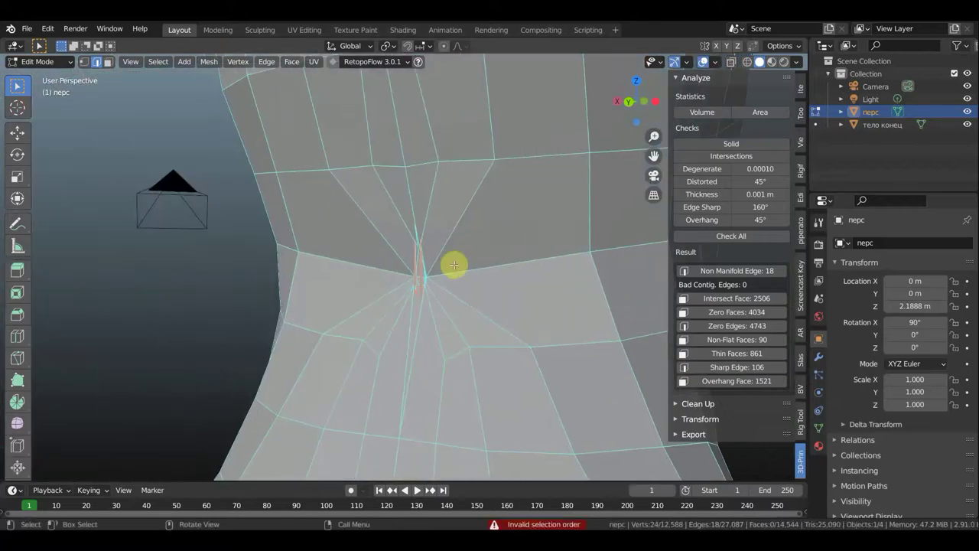
Select all, pick the faces flagged as intersecting, and nudge them slightly
{"action": "key", "text": "l"}
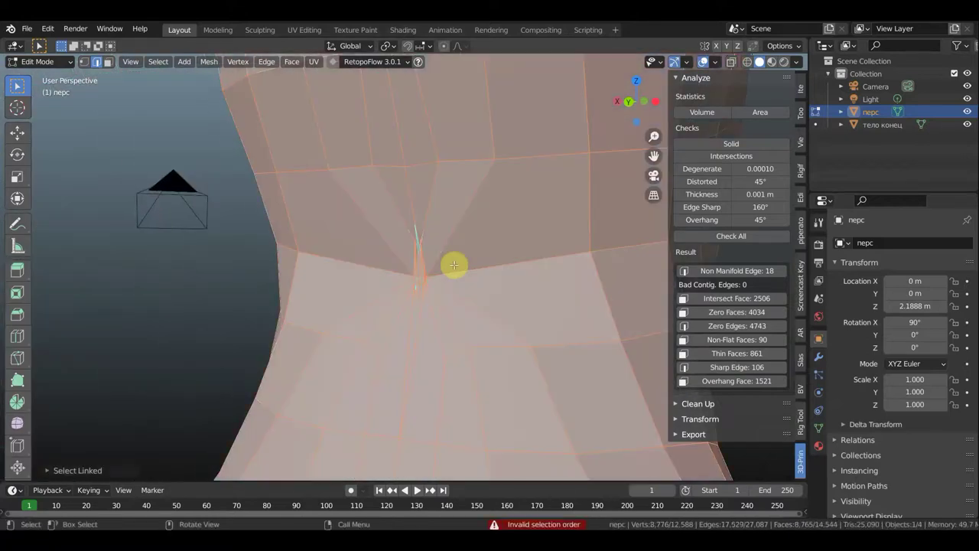
{"action": "key", "text": "a"}
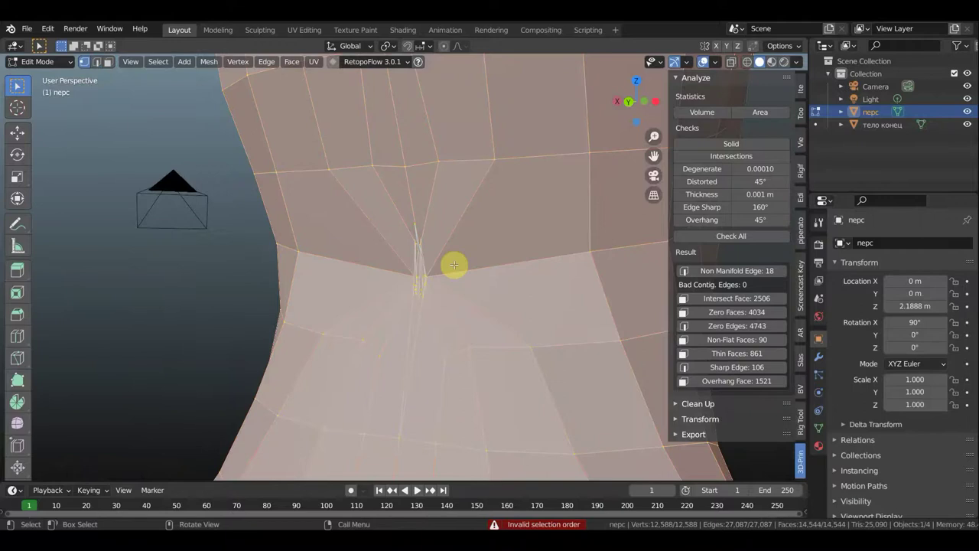
{"action": "left_click", "coordinate": [731, 300]}
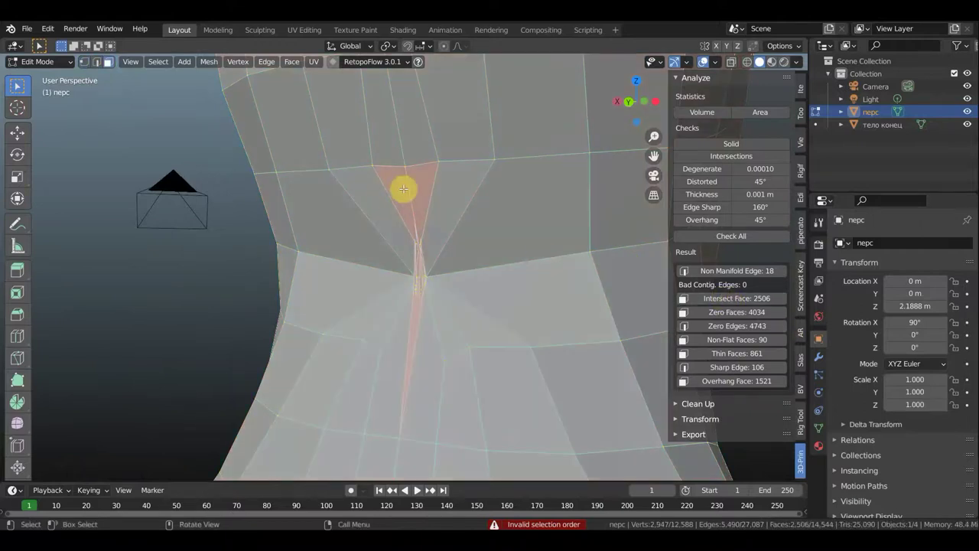
{"action": "key", "text": "g"}
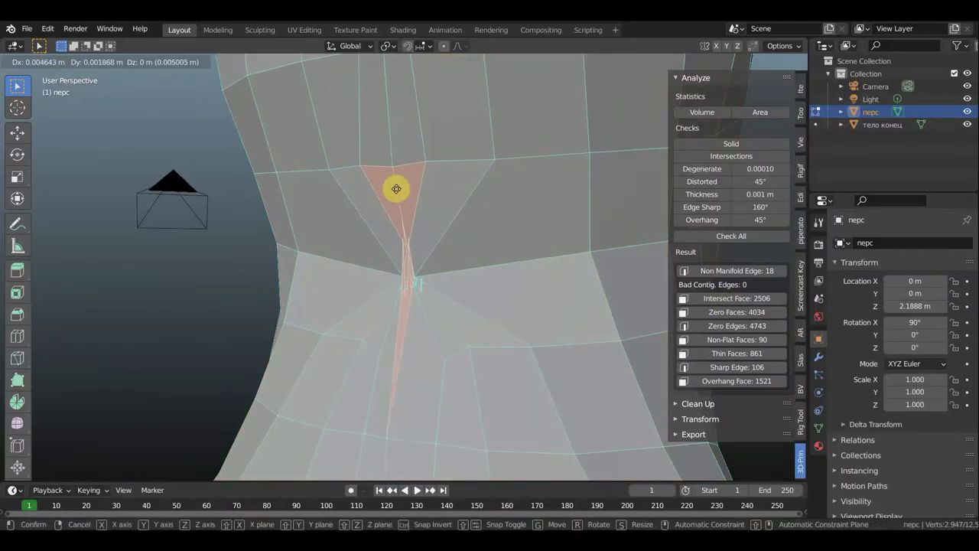
{"action": "left_click", "coordinate": [417, 210]}
Pull the first sliver out of the neck pole to the left of the neck
{"action": "scroll", "coordinate": [437, 247], "scroll_direction": "up", "scroll_amount": 5}
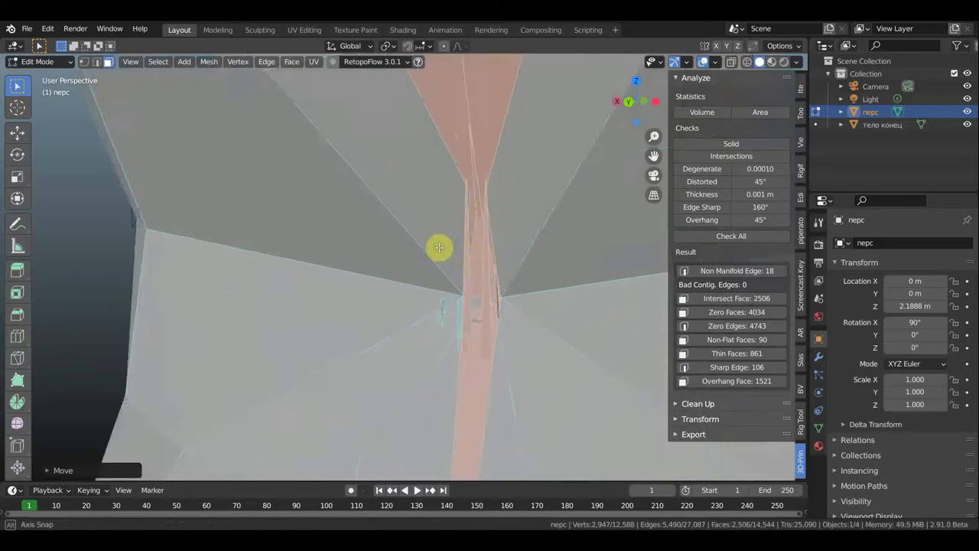
{"action": "scroll", "coordinate": [444, 247], "scroll_direction": "up", "scroll_amount": 3}
{"action": "scroll", "coordinate": [445, 248], "scroll_direction": "up", "scroll_amount": 3}
{"action": "scroll", "coordinate": [441, 247], "scroll_direction": "down", "scroll_amount": 2}
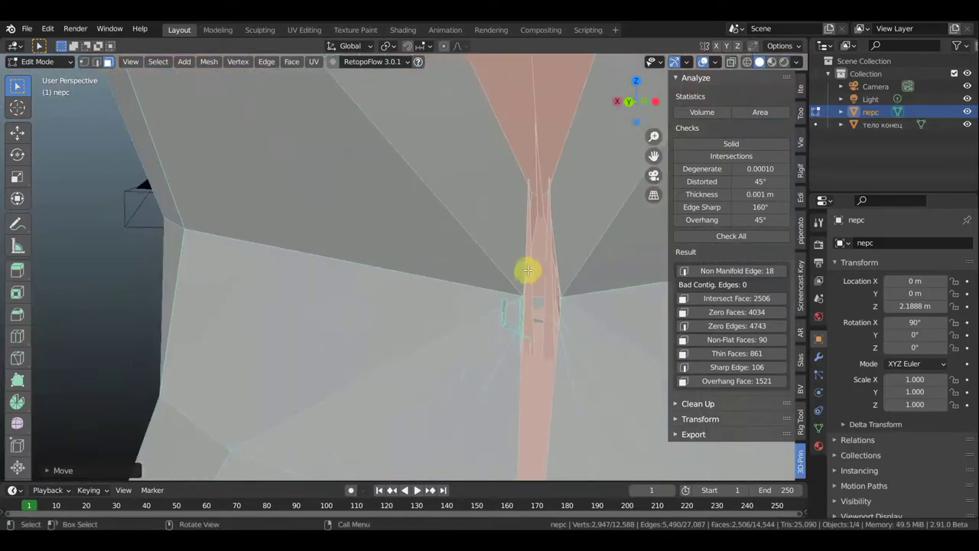
{"action": "scroll", "coordinate": [528, 270], "scroll_direction": "down", "scroll_amount": 1}
{"action": "scroll", "coordinate": [529, 274], "scroll_direction": "down", "scroll_amount": 5}
{"action": "middle_click_drag", "start_coordinate": [518, 280], "coordinate": [502, 278]}
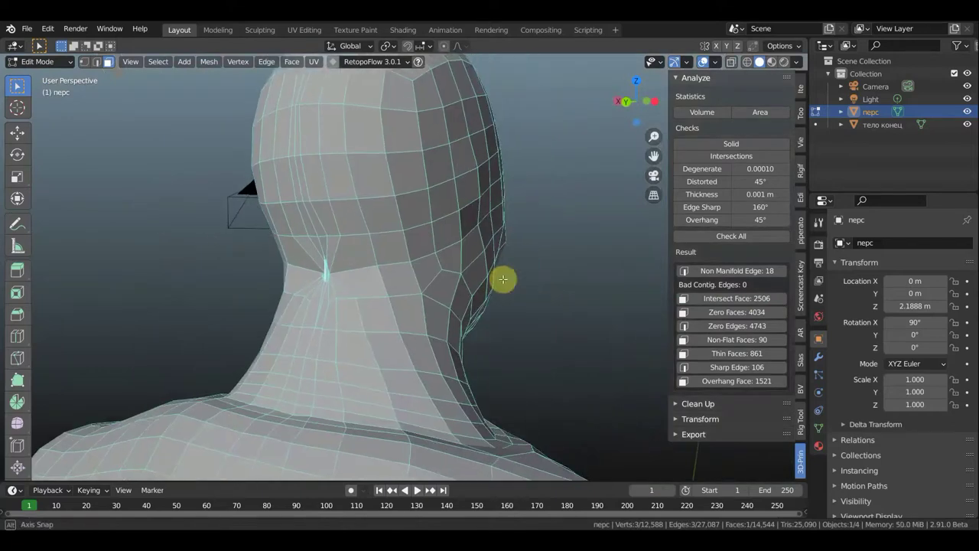
{"action": "scroll", "coordinate": [339, 261], "scroll_direction": "up", "scroll_amount": 5}
{"action": "scroll", "coordinate": [314, 227], "scroll_direction": "down", "scroll_amount": 3}
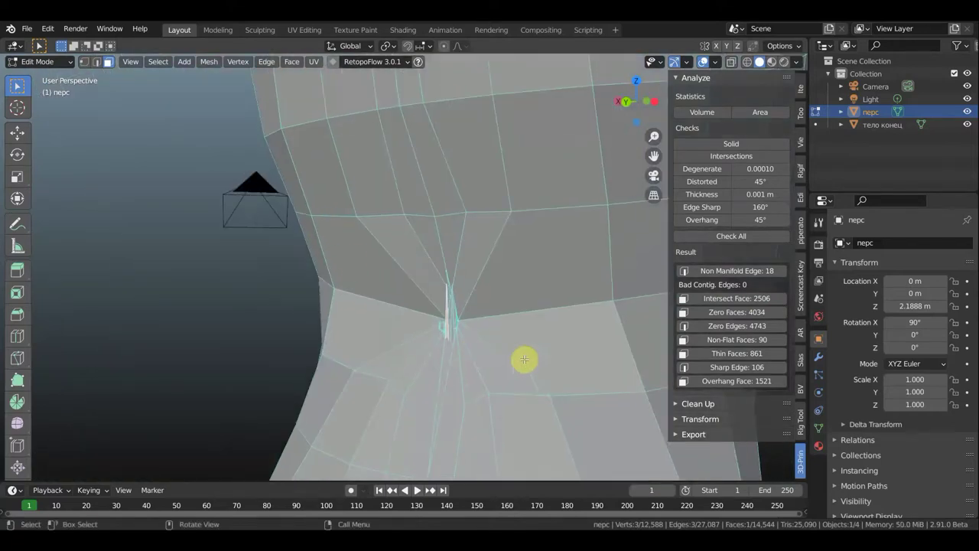
{"action": "key", "text": "g"}
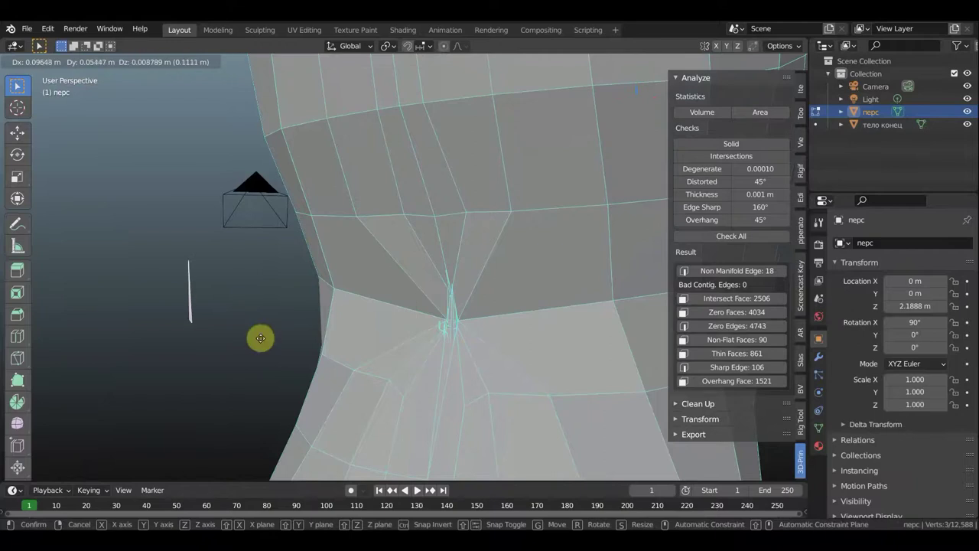
{"action": "left_click", "coordinate": [260, 338]}
Move a second sliver out and place it beside the first
{"action": "scroll", "coordinate": [448, 327], "scroll_direction": "up", "scroll_amount": 3}
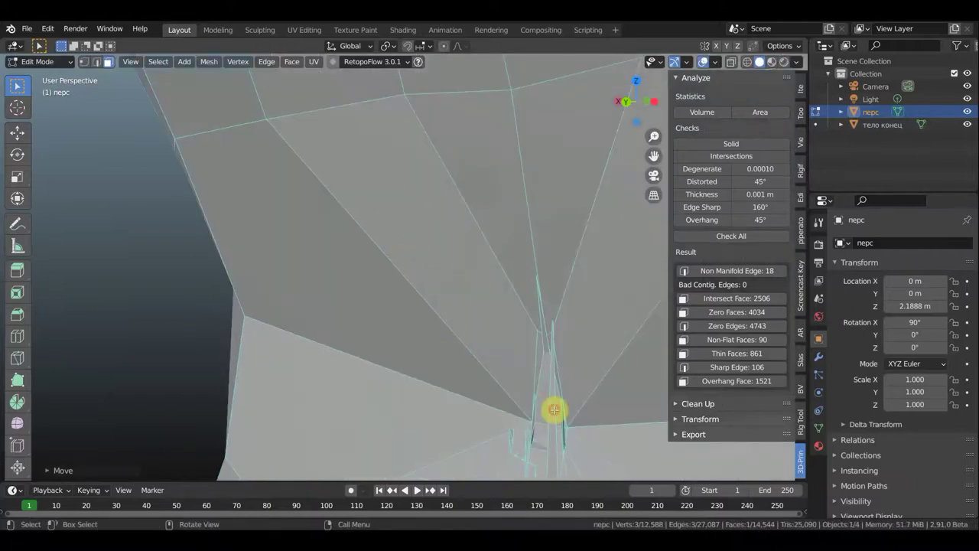
{"action": "scroll", "coordinate": [539, 402], "scroll_direction": "down", "scroll_amount": 3}
{"action": "key", "text": "g"}
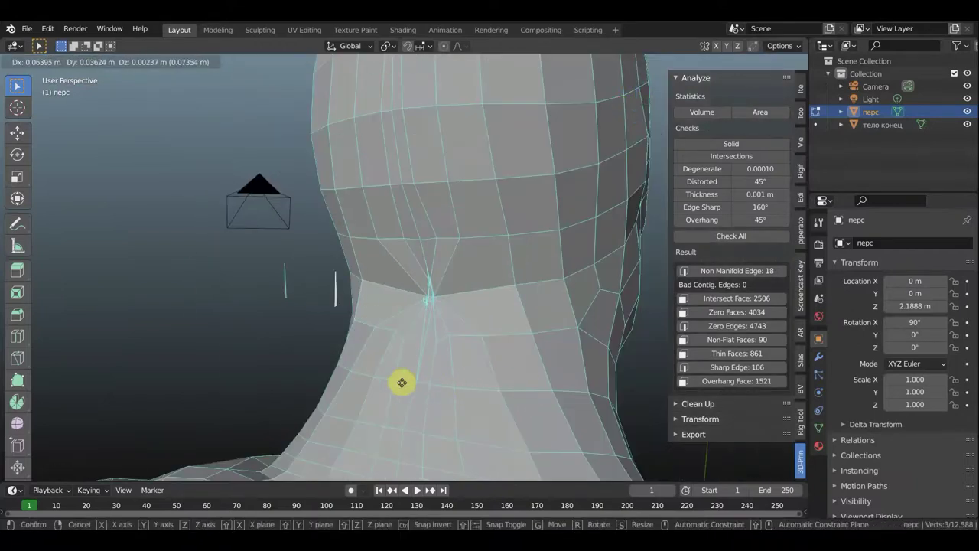
{"action": "left_click", "coordinate": [388, 378]}
Select the thin face inside the neck pole and pull it out of the neck
{"action": "scroll", "coordinate": [503, 344], "scroll_direction": "up", "scroll_amount": 3}
{"action": "scroll", "coordinate": [508, 342], "scroll_direction": "down", "scroll_amount": 3}
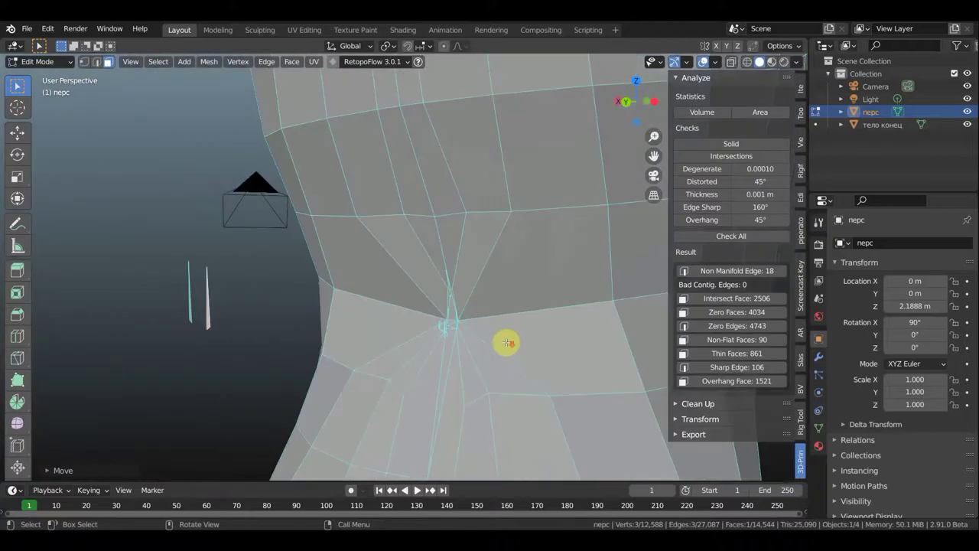
{"action": "scroll", "coordinate": [504, 353], "scroll_direction": "up", "scroll_amount": 3}
{"action": "left_click", "coordinate": [552, 368]}
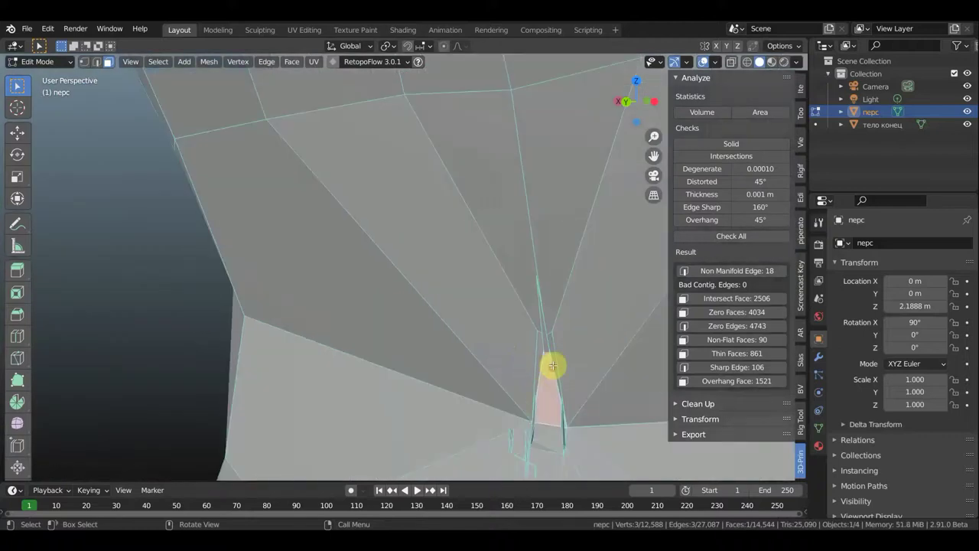
{"action": "scroll", "coordinate": [548, 349], "scroll_direction": "down", "scroll_amount": 5}
{"action": "scroll", "coordinate": [547, 352], "scroll_direction": "down", "scroll_amount": 2}
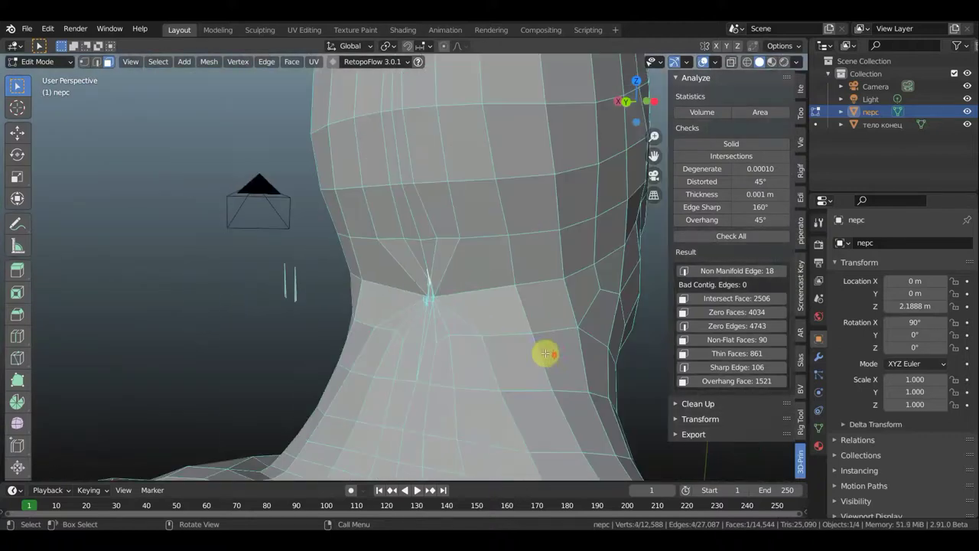
{"action": "middle_click_drag", "start_coordinate": [538, 354], "coordinate": [538, 354]}
{"action": "key", "text": "g"}
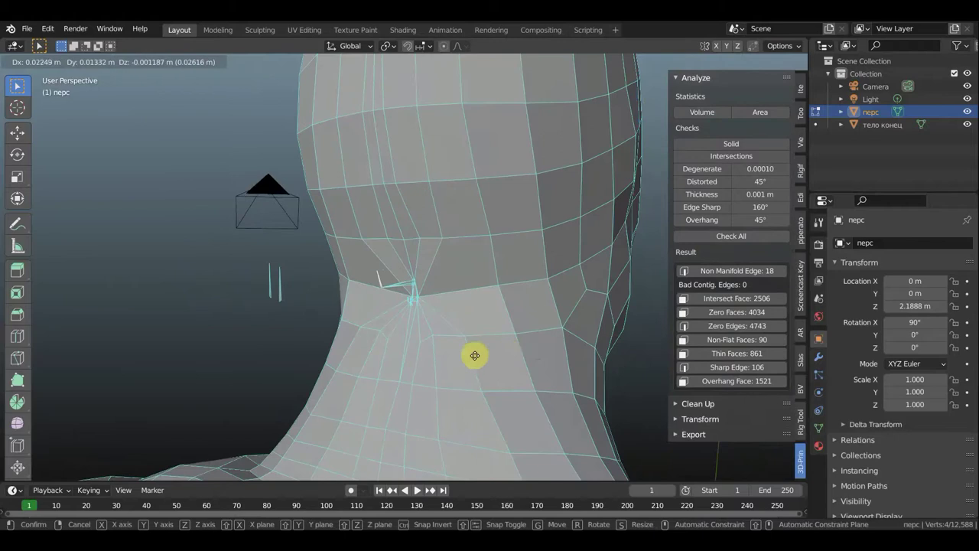
{"action": "left_click", "coordinate": [427, 368]}
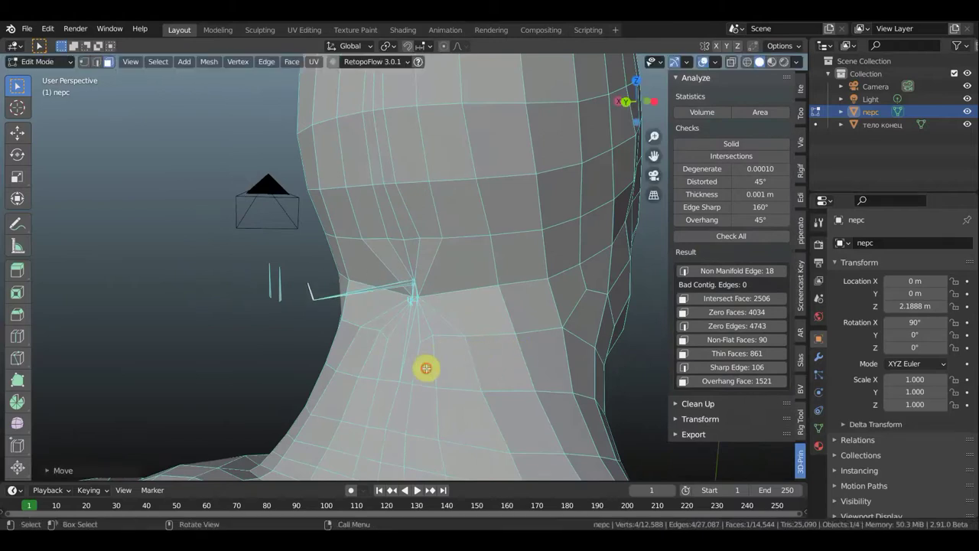
Box-select the pulled-out sliver vertices near the pole and bring up the delete menu
{"action": "scroll", "coordinate": [298, 305], "scroll_direction": "up", "scroll_amount": 2}
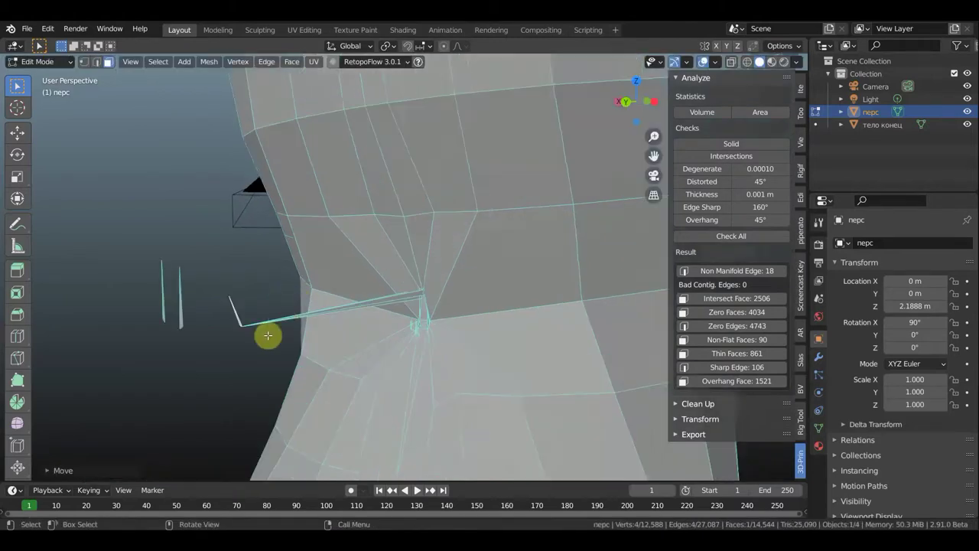
{"action": "scroll", "coordinate": [283, 337], "scroll_direction": "up", "scroll_amount": 2}
{"action": "scroll", "coordinate": [373, 338], "scroll_direction": "up", "scroll_amount": 2}
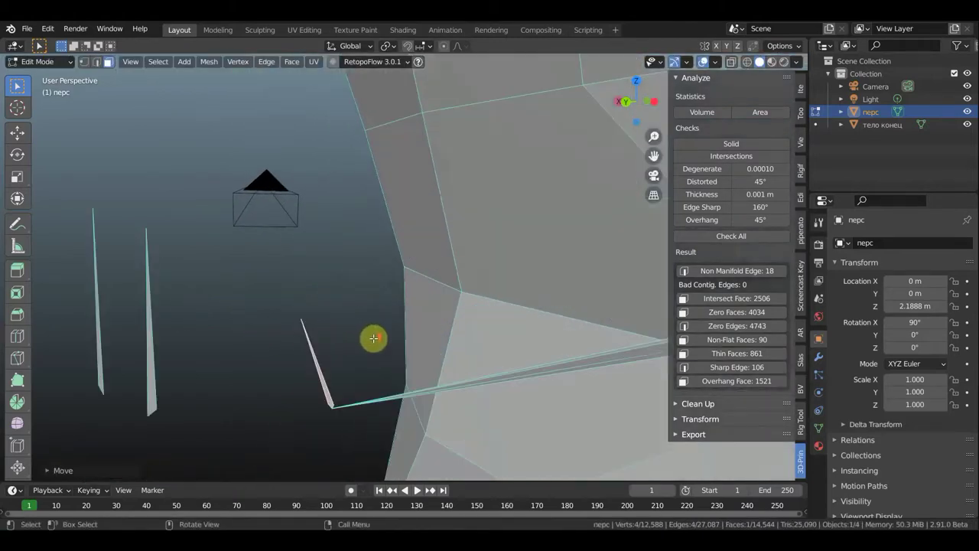
{"action": "scroll", "coordinate": [374, 338], "scroll_direction": "up", "scroll_amount": 1}
{"action": "scroll", "coordinate": [365, 333], "scroll_direction": "up", "scroll_amount": 1}
{"action": "scroll", "coordinate": [365, 334], "scroll_direction": "up", "scroll_amount": 1}
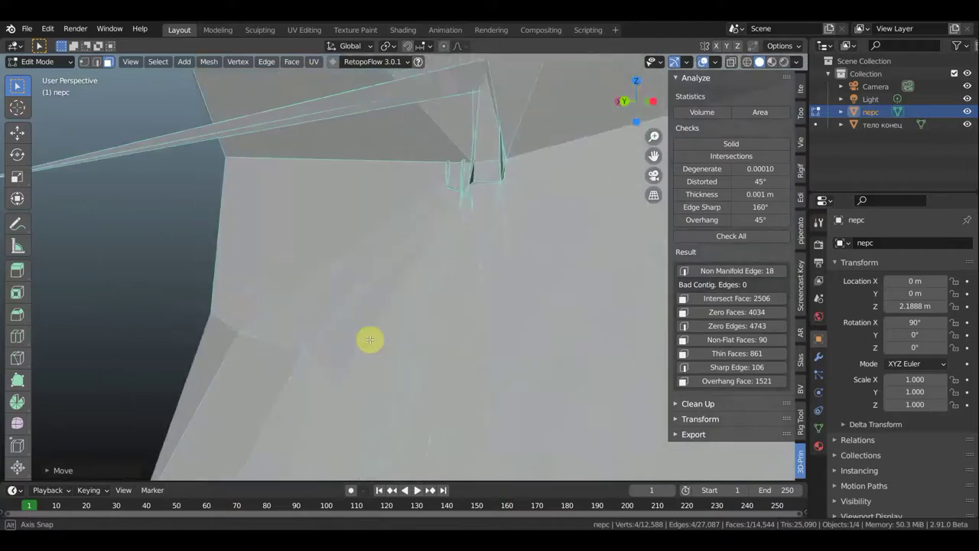
{"action": "scroll", "coordinate": [367, 337], "scroll_direction": "down", "scroll_amount": 1}
{"action": "scroll", "coordinate": [370, 339], "scroll_direction": "down", "scroll_amount": 1}
{"action": "scroll", "coordinate": [370, 339], "scroll_direction": "down", "scroll_amount": 1}
{"action": "scroll", "coordinate": [371, 339], "scroll_direction": "up", "scroll_amount": 1}
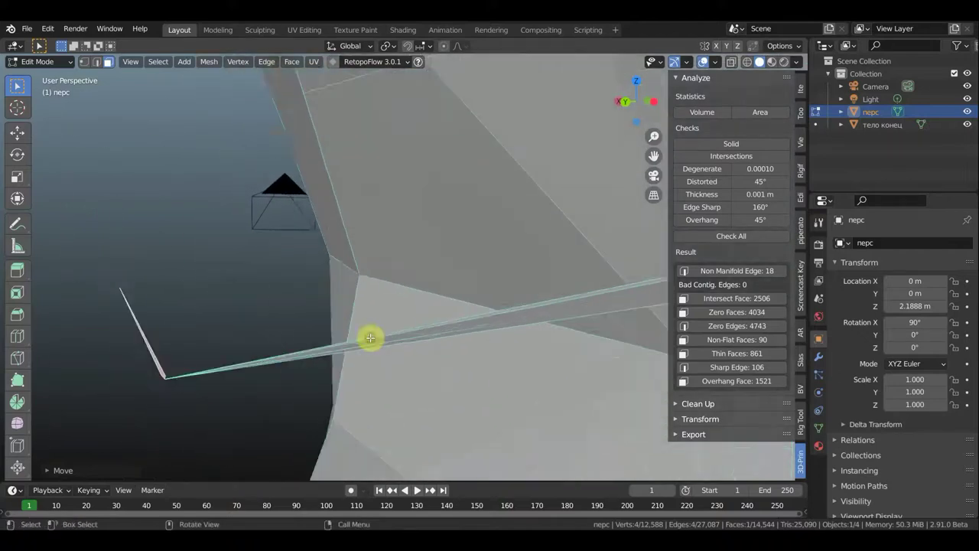
{"action": "scroll", "coordinate": [370, 339], "scroll_direction": "down", "scroll_amount": 2}
{"action": "scroll", "coordinate": [370, 337], "scroll_direction": "down", "scroll_amount": 1}
{"action": "left_click_drag", "start_coordinate": [363, 316], "coordinate": [283, 246]}
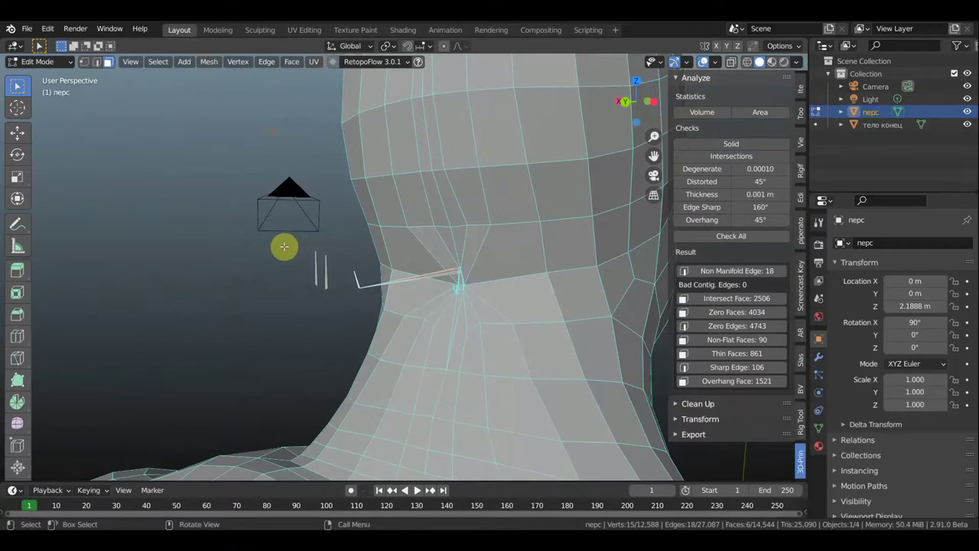
{"action": "key", "text": "x"}
{"action": "left_click", "coordinate": [264, 248]}
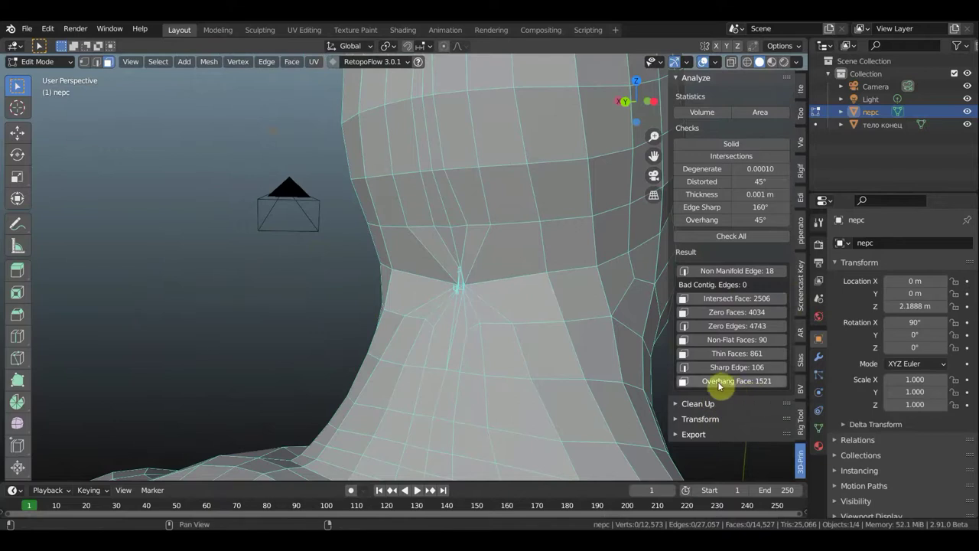
{"action": "left_click", "coordinate": [714, 272]}
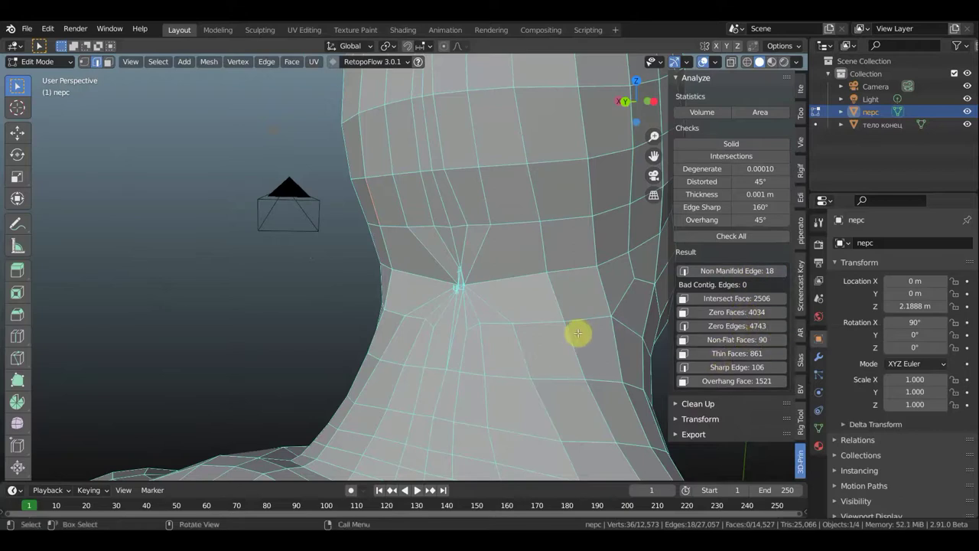
{"action": "mouse_move", "coordinate": [567, 333]}
{"action": "middle_mouse_down"}
{"action": "mouse_move", "coordinate": [556, 334]}
{"action": "mouse_move", "coordinate": [579, 329]}
{"action": "mouse_move", "coordinate": [580, 277]}
{"action": "middle_mouse_up"}
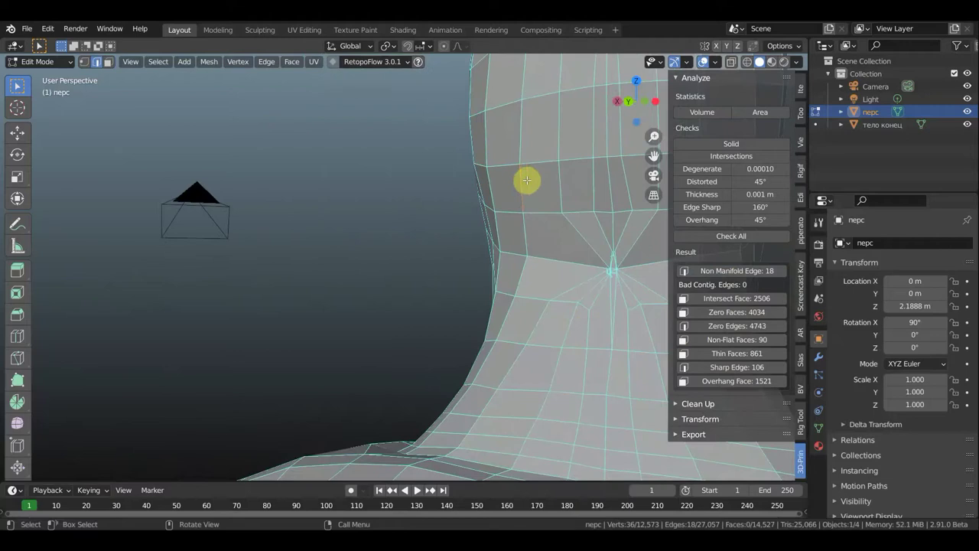
{"action": "mouse_move", "coordinate": [527, 181]}
{"action": "middle_mouse_down"}
{"action": "mouse_move", "coordinate": [487, 183]}
{"action": "mouse_move", "coordinate": [490, 247]}
{"action": "middle_mouse_up"}
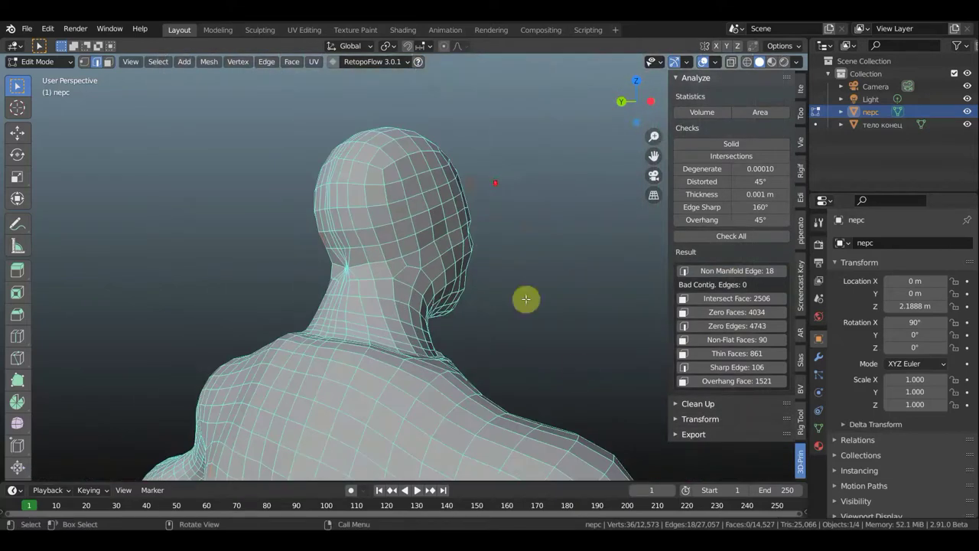
{"action": "mouse_move", "coordinate": [573, 370]}
{"action": "middle_mouse_down"}
{"action": "mouse_move", "coordinate": [503, 235]}
{"action": "mouse_move", "coordinate": [466, 53]}
{"action": "mouse_move", "coordinate": [452, 339]}
{"action": "mouse_move", "coordinate": [457, 271]}
{"action": "mouse_move", "coordinate": [481, 192]}
{"action": "mouse_move", "coordinate": [500, 194]}
{"action": "middle_mouse_up"}
{"action": "scroll", "coordinate": [458, 361], "scroll_direction": "up", "scroll_amount": 3}
{"action": "mouse_move", "coordinate": [380, 212]}
{"action": "middle_mouse_down"}
{"action": "mouse_move", "coordinate": [498, 192]}
{"action": "mouse_move", "coordinate": [467, 191]}
{"action": "middle_mouse_up"}
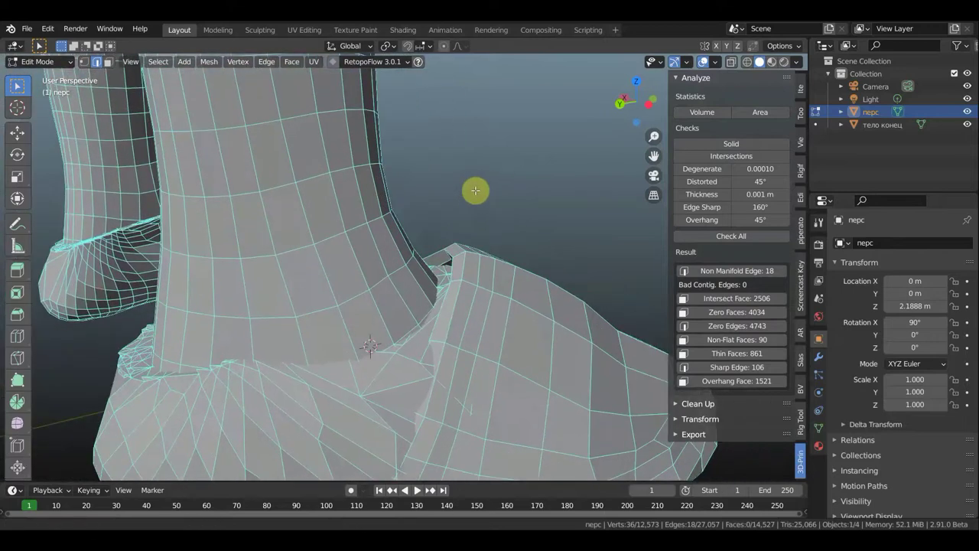
Select the non-flat faces, then the 861 thin faces, and orbit around the feet
{"action": "left_click", "coordinate": [730, 341]}
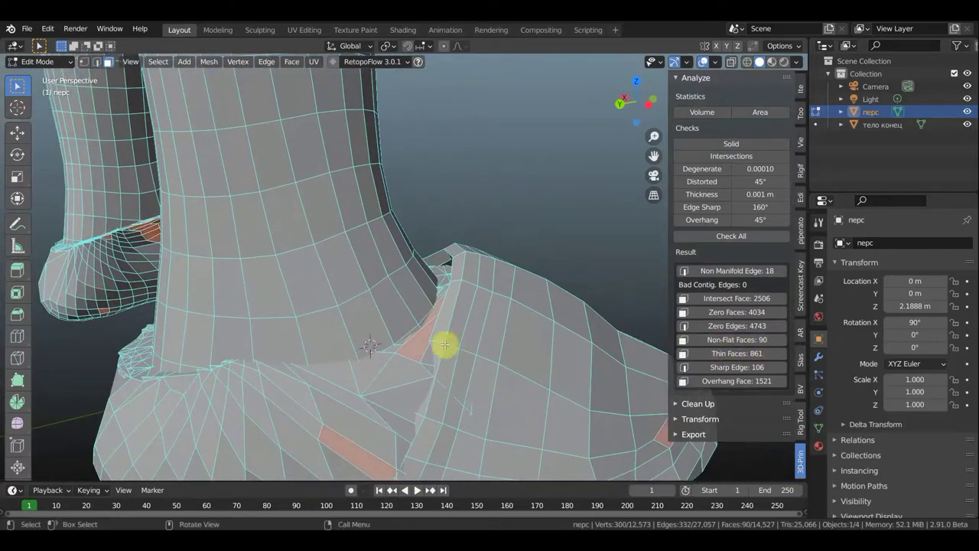
{"action": "scroll", "coordinate": [455, 344], "scroll_direction": "down", "scroll_amount": 2}
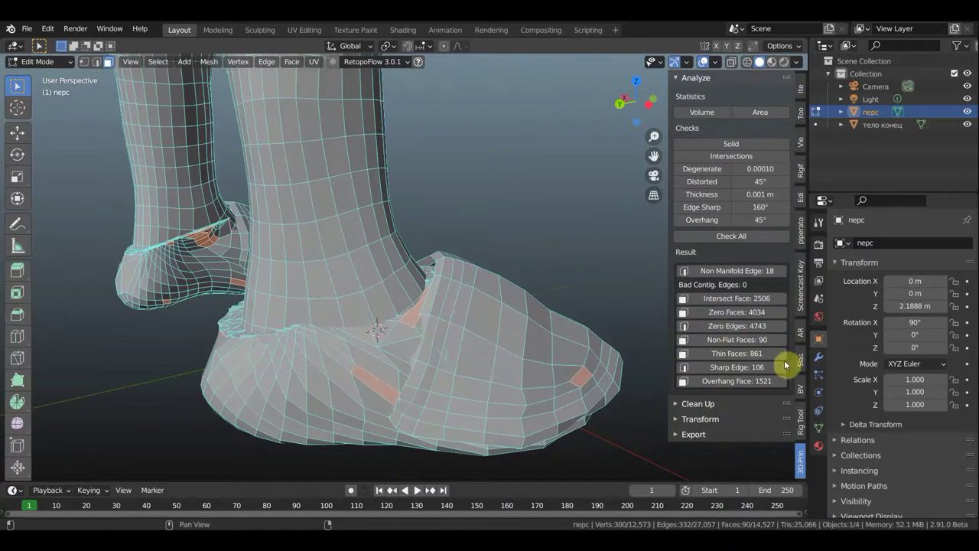
{"action": "left_click", "coordinate": [742, 356]}
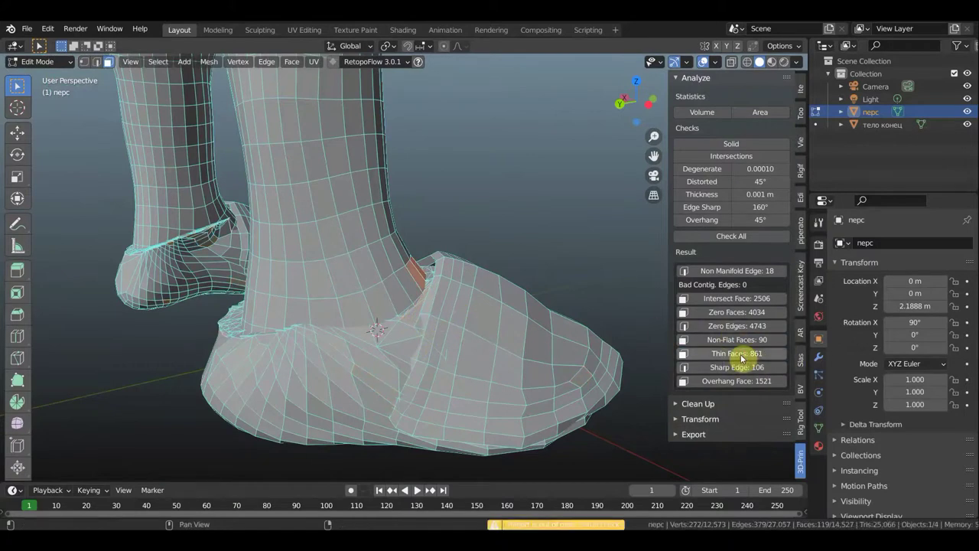
{"action": "middle_click_drag", "start_coordinate": [586, 251], "coordinate": [525, 265]}
{"action": "mouse_move", "coordinate": [419, 262]}
{"action": "middle_mouse_down"}
{"action": "mouse_move", "coordinate": [515, 341]}
{"action": "mouse_move", "coordinate": [426, 326]}
{"action": "mouse_move", "coordinate": [416, 339]}
{"action": "mouse_move", "coordinate": [350, 344]}
{"action": "mouse_move", "coordinate": [350, 309]}
{"action": "mouse_move", "coordinate": [328, 310]}
{"action": "mouse_move", "coordinate": [329, 256]}
{"action": "mouse_move", "coordinate": [409, 234]}
{"action": "mouse_move", "coordinate": [531, 304]}
{"action": "mouse_move", "coordinate": [528, 286]}
{"action": "middle_mouse_up"}
{"action": "scroll", "coordinate": [527, 288], "scroll_direction": "up", "scroll_amount": 2}
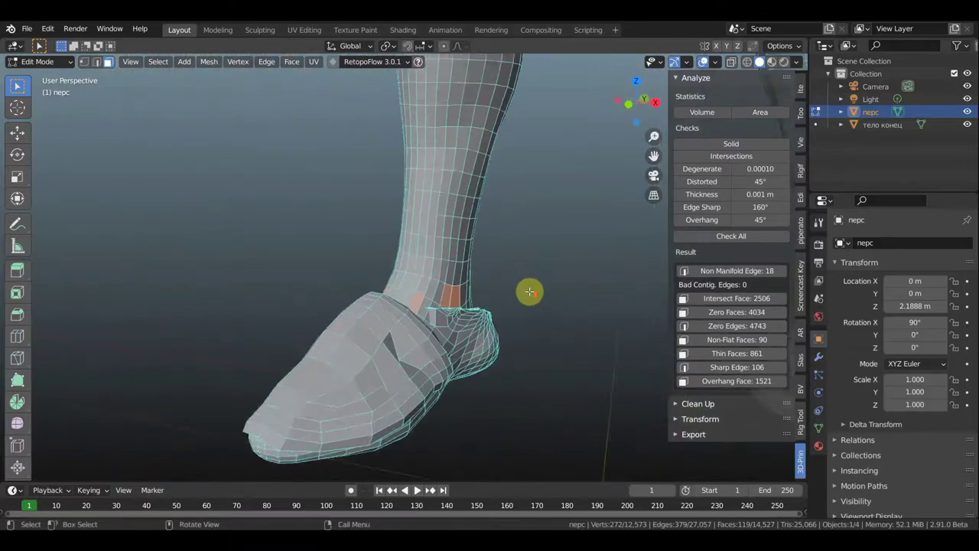
{"action": "scroll", "coordinate": [530, 290], "scroll_direction": "up", "scroll_amount": 1}
{"action": "scroll", "coordinate": [505, 268], "scroll_direction": "up", "scroll_amount": 1}
{"action": "scroll", "coordinate": [459, 241], "scroll_direction": "up", "scroll_amount": 1}
{"action": "scroll", "coordinate": [360, 248], "scroll_direction": "up", "scroll_amount": 1}
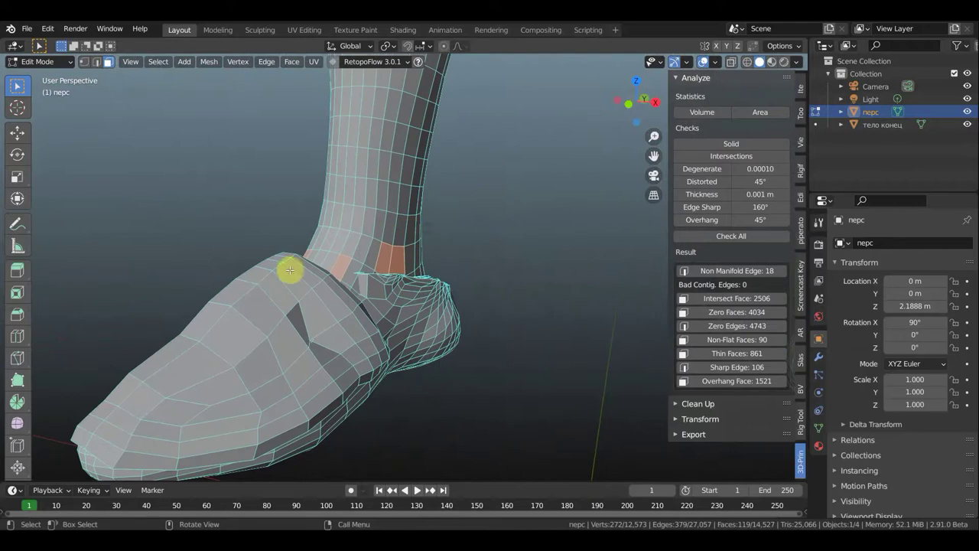
{"action": "mouse_move", "coordinate": [391, 289]}
{"action": "middle_mouse_down"}
{"action": "mouse_move", "coordinate": [498, 278]}
{"action": "mouse_move", "coordinate": [421, 284]}
{"action": "mouse_move", "coordinate": [413, 296]}
{"action": "mouse_move", "coordinate": [416, 310]}
{"action": "mouse_move", "coordinate": [449, 306]}
{"action": "mouse_move", "coordinate": [461, 323]}
{"action": "mouse_move", "coordinate": [483, 325]}
{"action": "mouse_move", "coordinate": [543, 298]}
{"action": "mouse_move", "coordinate": [710, 273]}
{"action": "mouse_move", "coordinate": [559, 232]}
{"action": "mouse_move", "coordinate": [250, 375]}
{"action": "middle_mouse_up"}
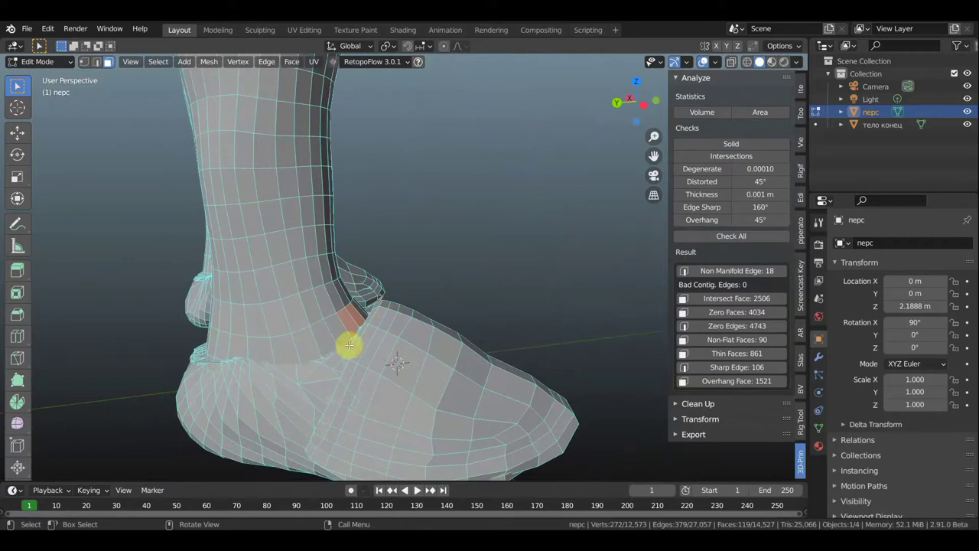
{"action": "mouse_move", "coordinate": [482, 280]}
{"action": "middle_mouse_down"}
{"action": "mouse_move", "coordinate": [291, 300]}
{"action": "mouse_move", "coordinate": [557, 280]}
{"action": "mouse_move", "coordinate": [582, 313]}
{"action": "mouse_move", "coordinate": [586, 228]}
{"action": "mouse_move", "coordinate": [473, 358]}
{"action": "middle_mouse_up"}
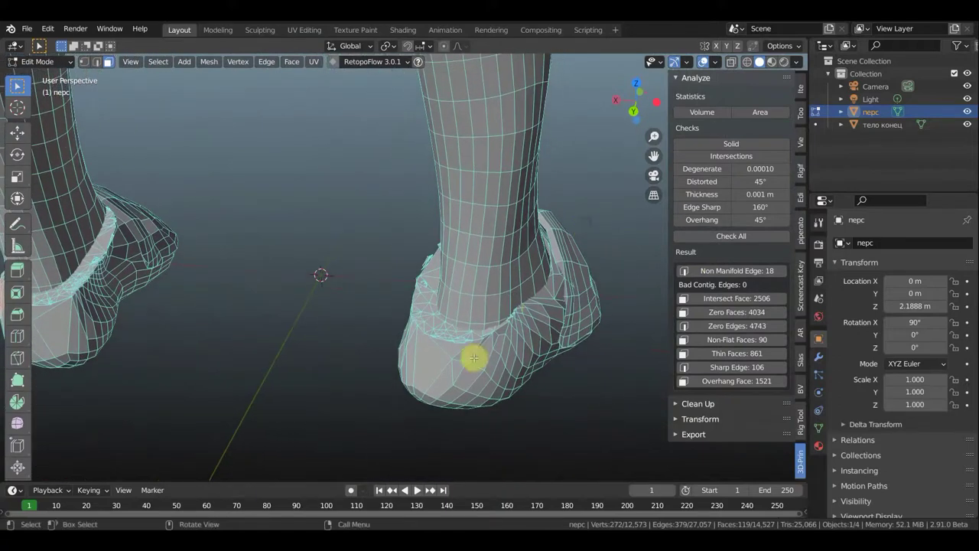
{"action": "mouse_move", "coordinate": [561, 413]}
{"action": "middle_mouse_down"}
{"action": "mouse_move", "coordinate": [490, 416]}
{"action": "mouse_move", "coordinate": [490, 400]}
{"action": "mouse_move", "coordinate": [275, 383]}
{"action": "mouse_move", "coordinate": [187, 389]}
{"action": "mouse_move", "coordinate": [421, 286]}
{"action": "mouse_move", "coordinate": [558, 293]}
{"action": "mouse_move", "coordinate": [540, 313]}
{"action": "middle_mouse_up"}
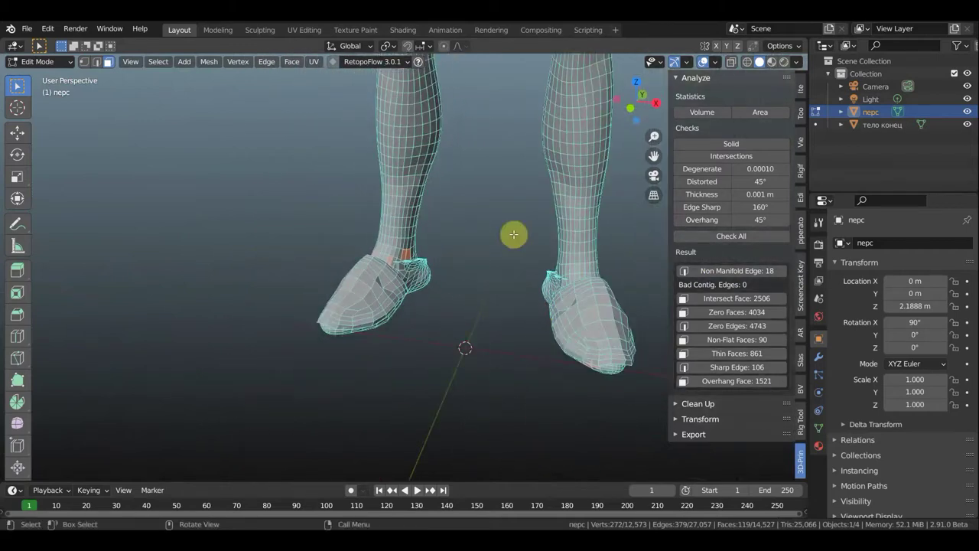
{"action": "middle_click_drag", "start_coordinate": [494, 181], "coordinate": [483, 198]}
{"action": "scroll", "coordinate": [484, 198], "scroll_direction": "up", "scroll_amount": 3}
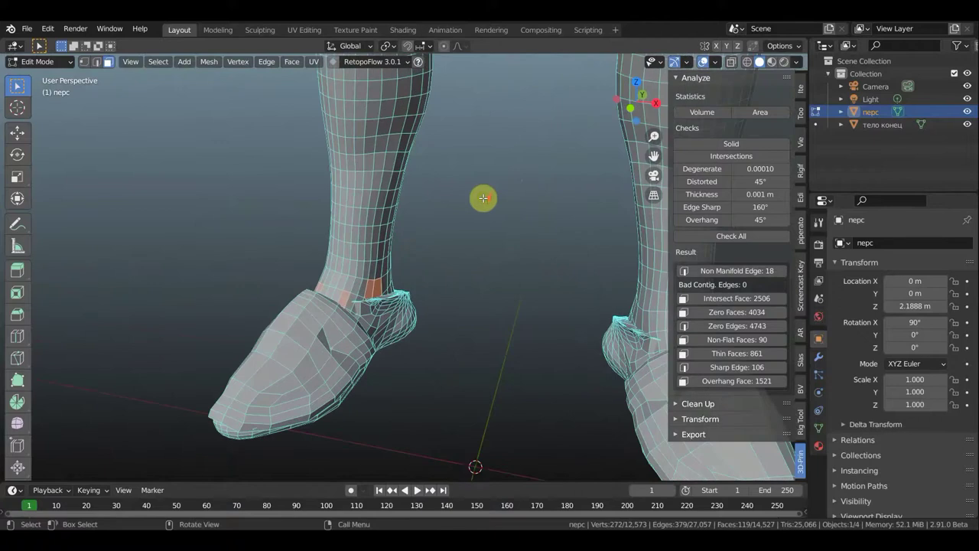
{"action": "scroll", "coordinate": [479, 219], "scroll_direction": "up", "scroll_amount": 2}
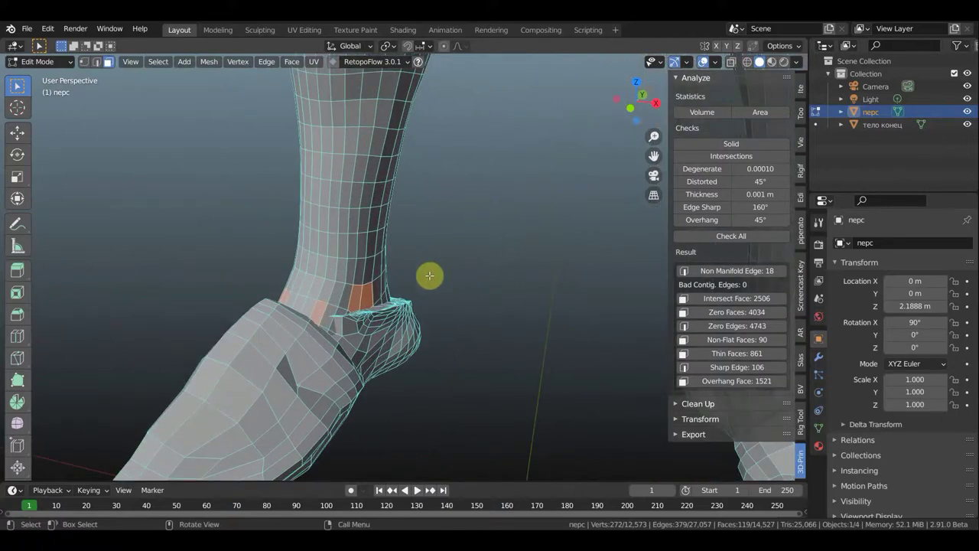
{"action": "scroll", "coordinate": [429, 266], "scroll_direction": "down", "scroll_amount": 2}
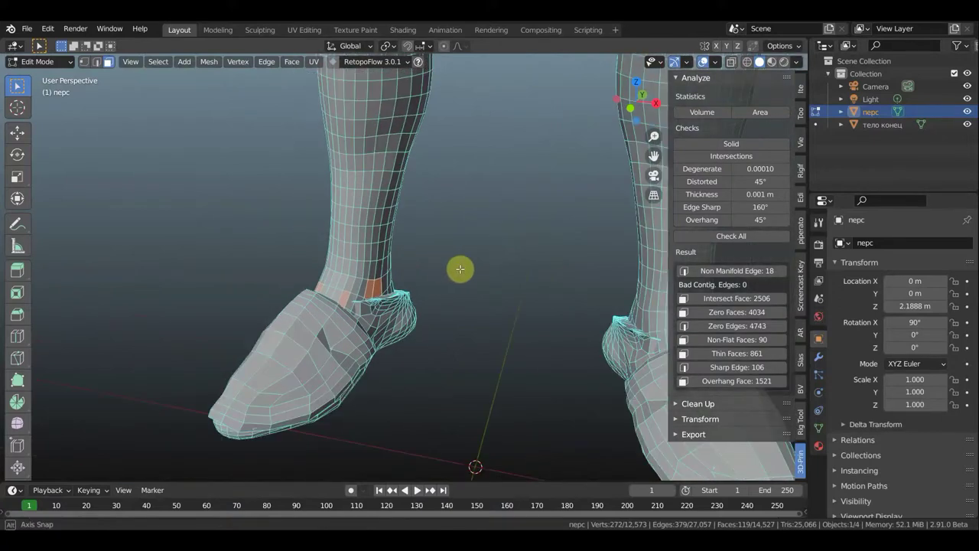
{"action": "middle_click_drag", "start_coordinate": [459, 269], "coordinate": [642, 311]}
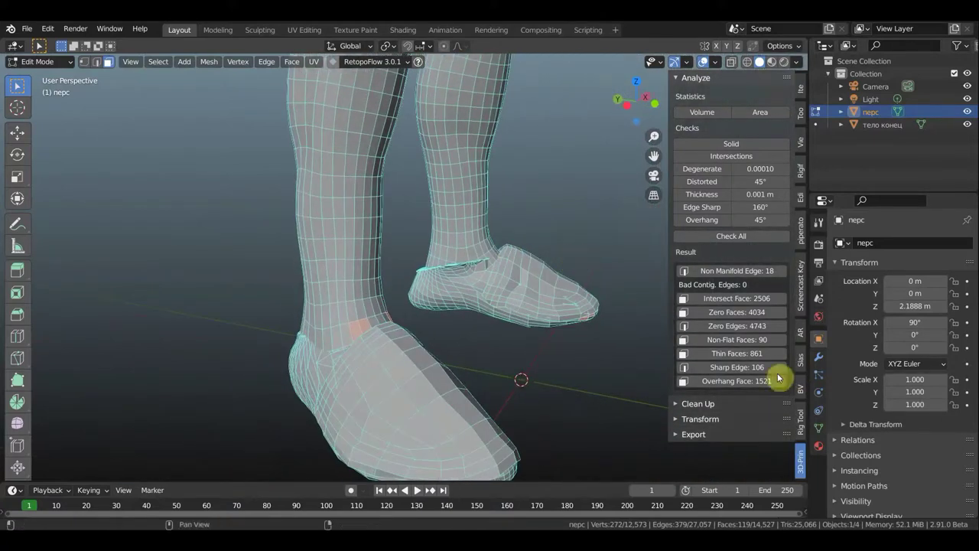
{"action": "left_click", "coordinate": [727, 383]}
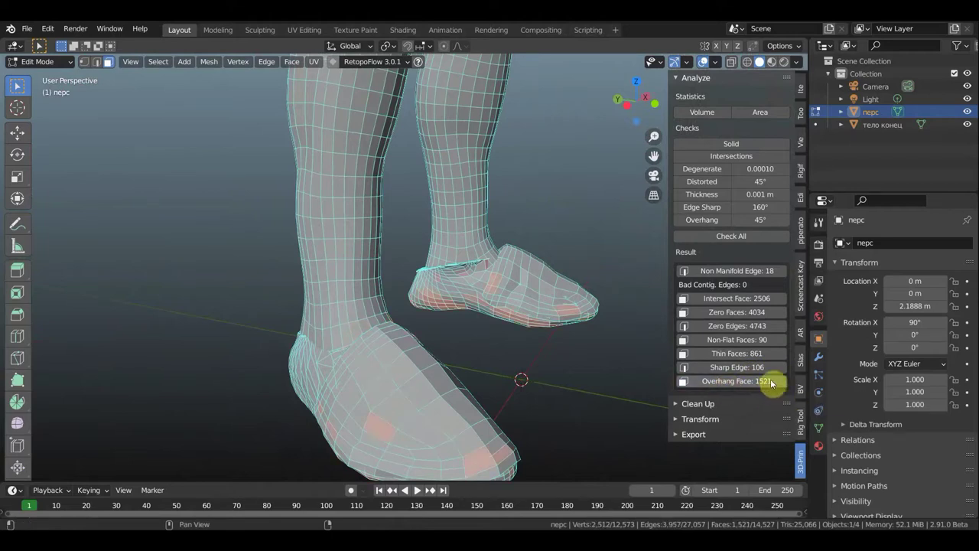
Select the intersecting faces and orbit under the shoe to see where they lie
{"action": "left_click", "coordinate": [727, 304]}
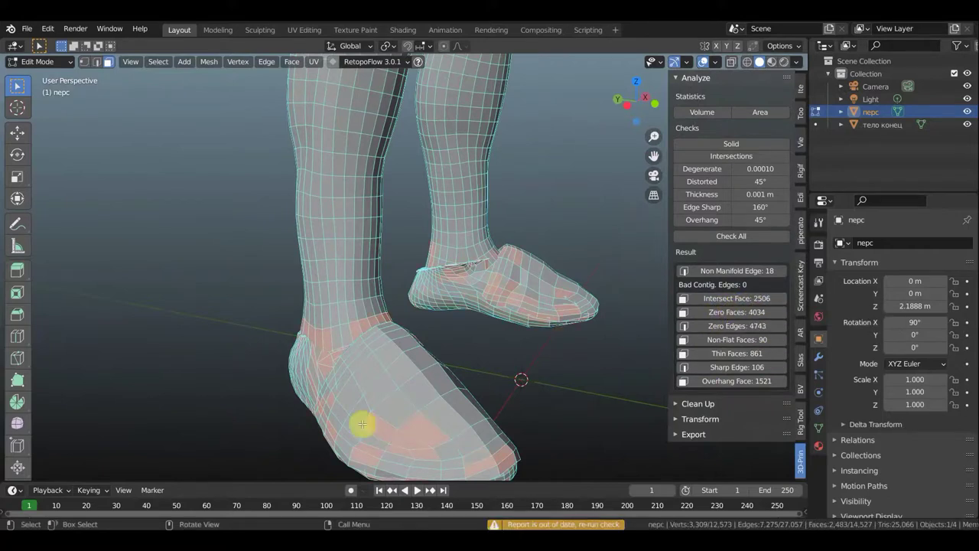
{"action": "mouse_move", "coordinate": [503, 420]}
{"action": "middle_mouse_down"}
{"action": "mouse_move", "coordinate": [540, 375]}
{"action": "mouse_move", "coordinate": [535, 357]}
{"action": "mouse_move", "coordinate": [529, 372]}
{"action": "mouse_move", "coordinate": [525, 260]}
{"action": "mouse_move", "coordinate": [566, 280]}
{"action": "mouse_move", "coordinate": [571, 298]}
{"action": "mouse_move", "coordinate": [542, 262]}
{"action": "mouse_move", "coordinate": [558, 255]}
{"action": "mouse_move", "coordinate": [565, 234]}
{"action": "middle_mouse_up"}
{"action": "scroll", "coordinate": [559, 295], "scroll_direction": "up", "scroll_amount": 2}
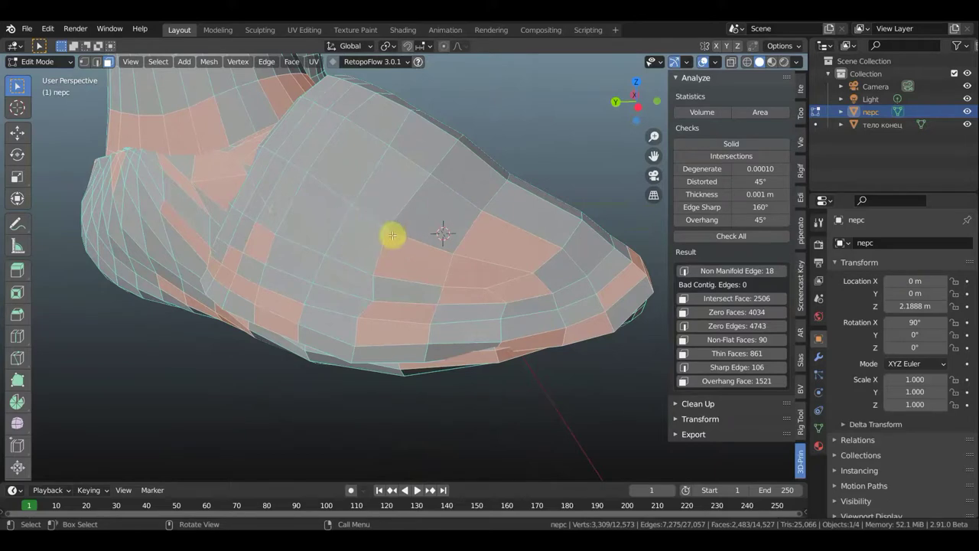
{"action": "mouse_move", "coordinate": [595, 396]}
{"action": "middle_mouse_down"}
{"action": "mouse_move", "coordinate": [581, 378]}
{"action": "mouse_move", "coordinate": [581, 341]}
{"action": "mouse_move", "coordinate": [482, 359]}
{"action": "mouse_move", "coordinate": [319, 359]}
{"action": "mouse_move", "coordinate": [586, 361]}
{"action": "middle_mouse_up"}
{"action": "scroll", "coordinate": [579, 334], "scroll_direction": "up", "scroll_amount": 3}
{"action": "scroll", "coordinate": [584, 362], "scroll_direction": "down", "scroll_amount": 4}
Measure the surface area, then triangulate distorted faces and run Make Manifold
{"action": "middle_click_drag", "start_coordinate": [584, 306], "coordinate": [564, 475]}
{"action": "scroll", "coordinate": [568, 391], "scroll_direction": "down", "scroll_amount": 3}
{"action": "mouse_move", "coordinate": [568, 391]}
{"action": "middle_mouse_down"}
{"action": "mouse_move", "coordinate": [557, 199]}
{"action": "mouse_move", "coordinate": [542, 409]}
{"action": "mouse_move", "coordinate": [527, 384]}
{"action": "mouse_move", "coordinate": [443, 365]}
{"action": "mouse_move", "coordinate": [498, 367]}
{"action": "middle_mouse_up"}
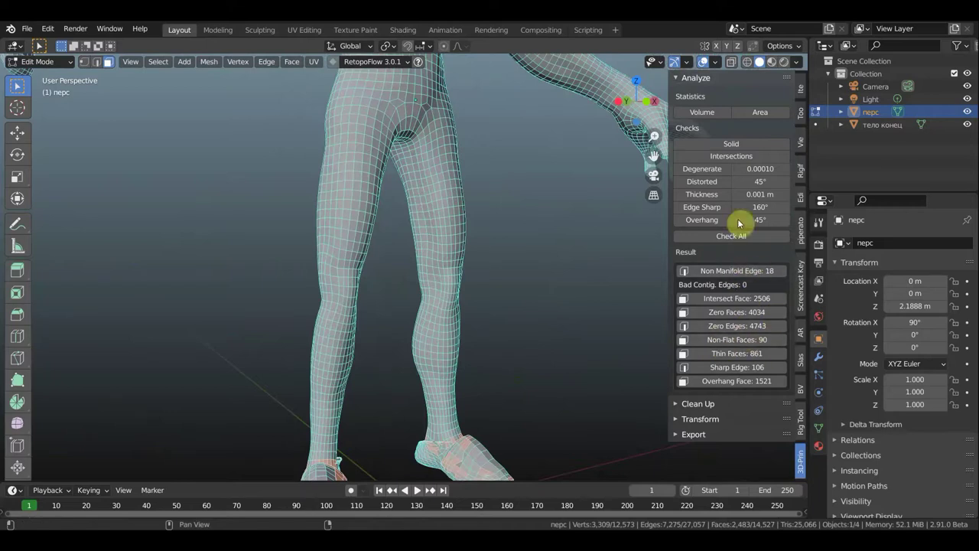
{"action": "left_click", "coordinate": [761, 115]}
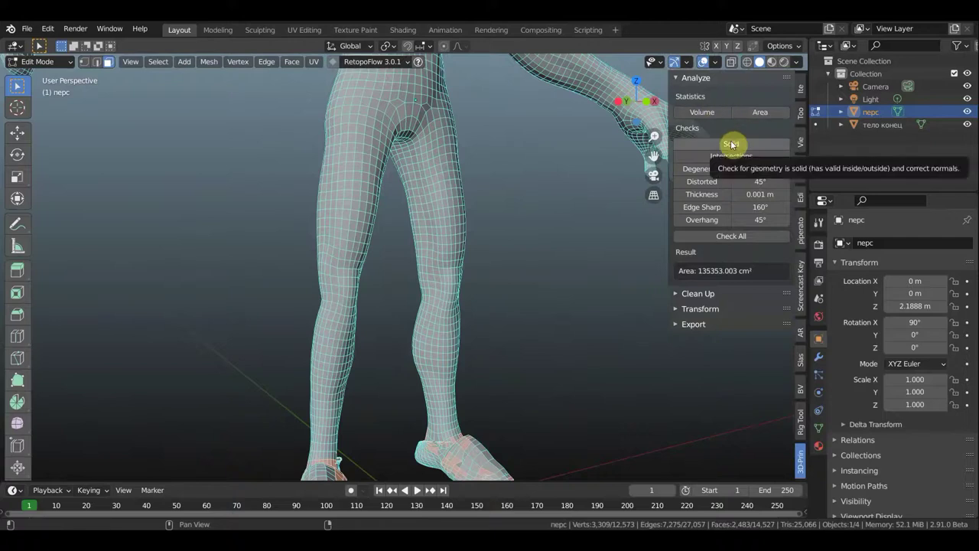
{"action": "left_click", "coordinate": [675, 294]}
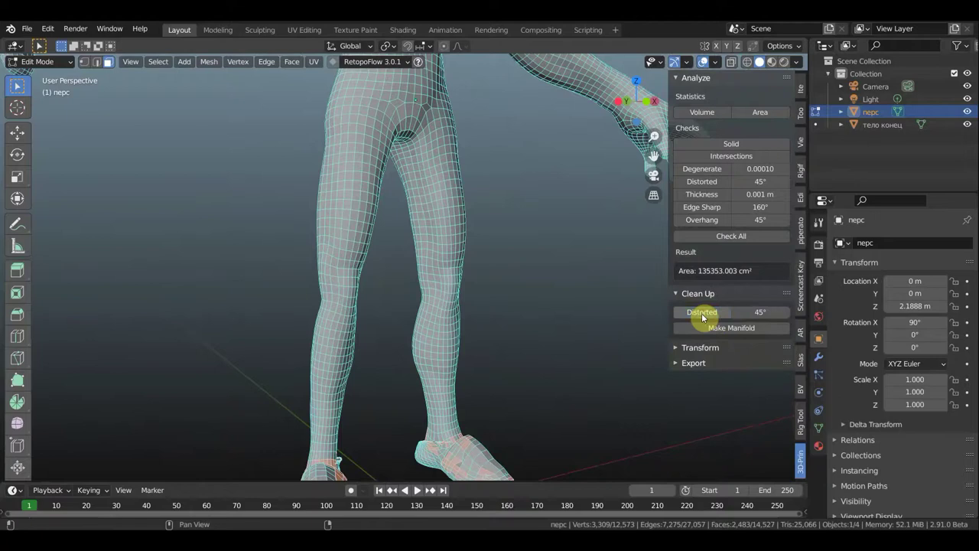
{"action": "left_click", "coordinate": [701, 315]}
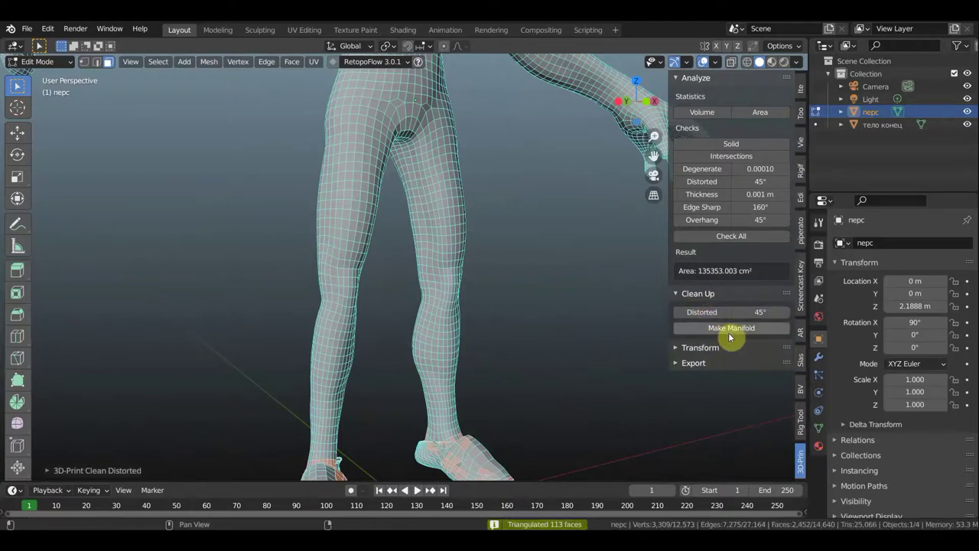
{"action": "left_click", "coordinate": [734, 332]}
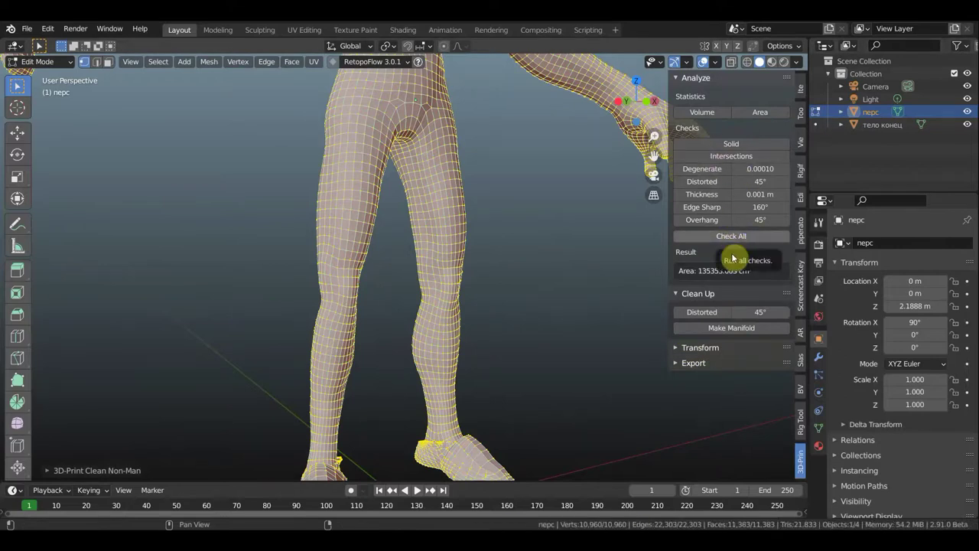
Re-run the Solid check, retry Make Manifold, and select the 4 remaining non-manifold edges
{"action": "left_click", "coordinate": [727, 145]}
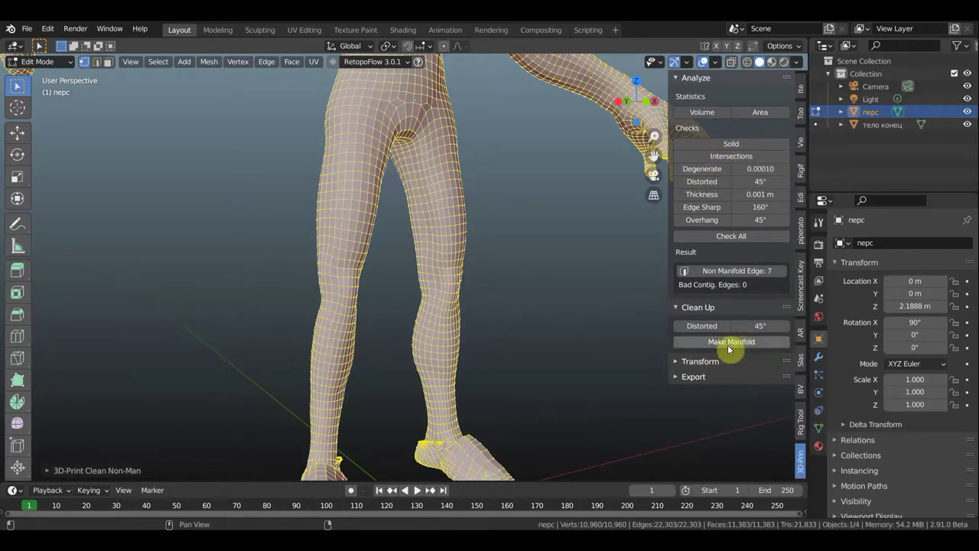
{"action": "left_click", "coordinate": [716, 273]}
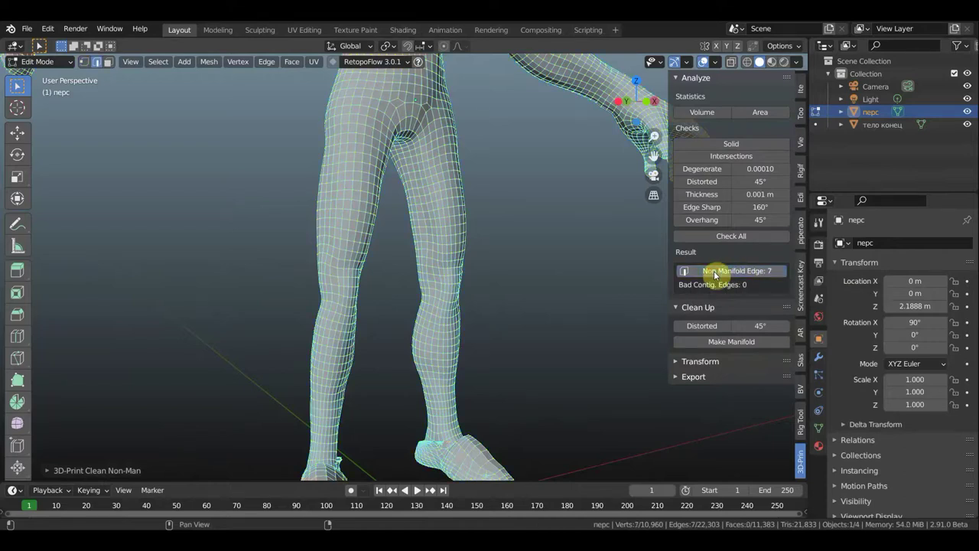
{"action": "left_click", "coordinate": [738, 344]}
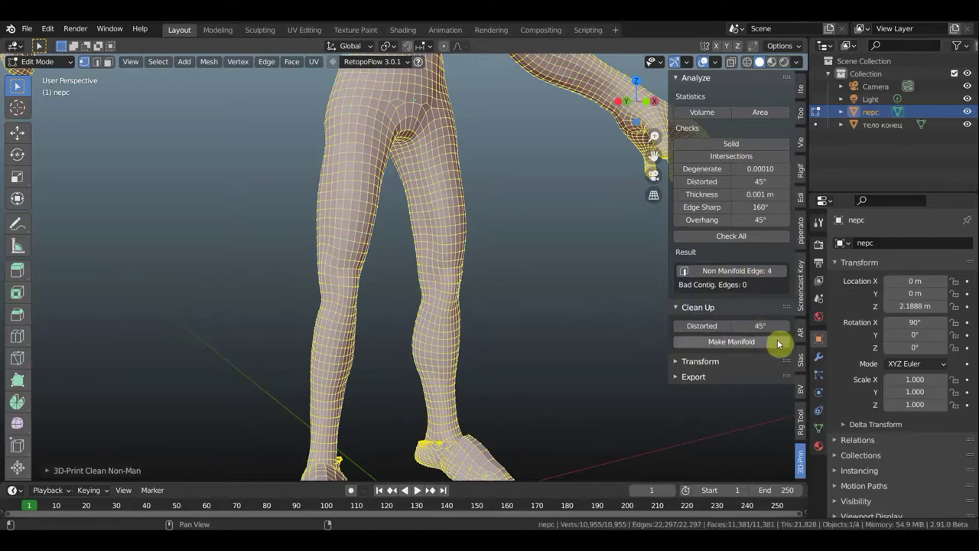
{"action": "left_click", "coordinate": [741, 345]}
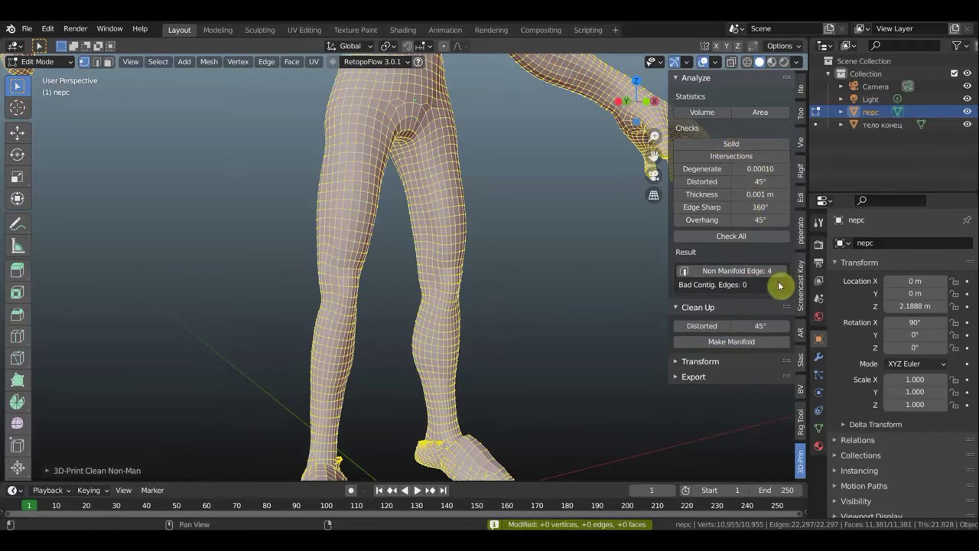
{"action": "left_click", "coordinate": [729, 344]}
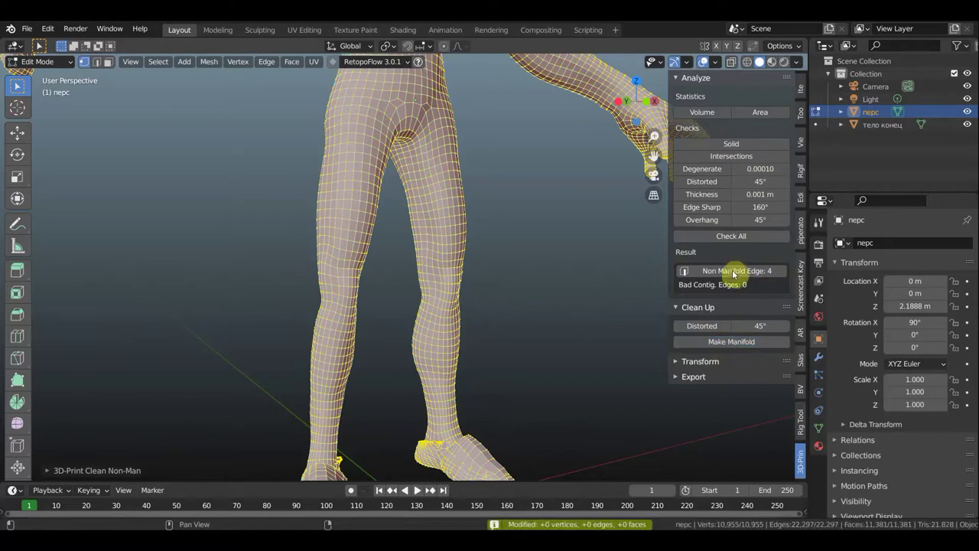
{"action": "left_click", "coordinate": [731, 270]}
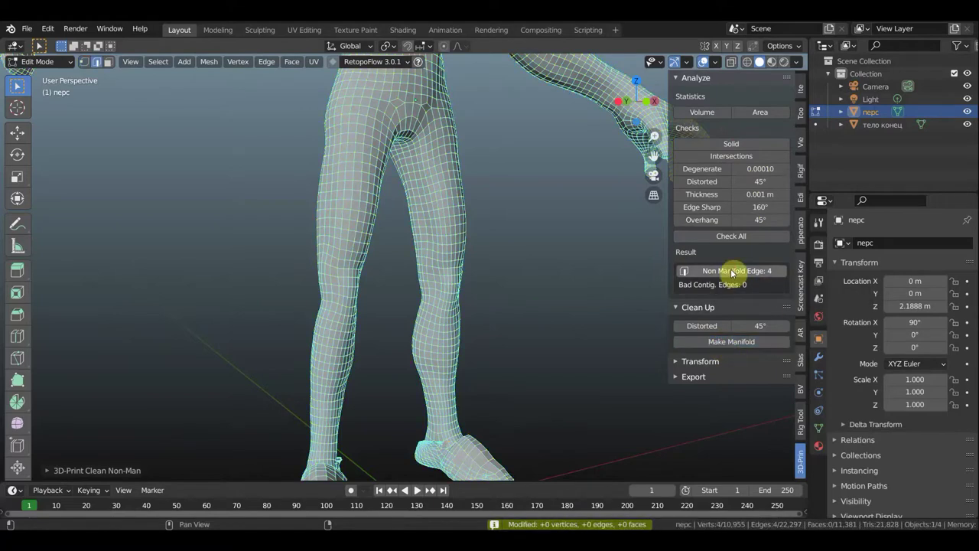
Run Make Manifold again, orbit around the legs, and triangulate the 8 distorted faces
{"action": "left_click", "coordinate": [732, 341]}
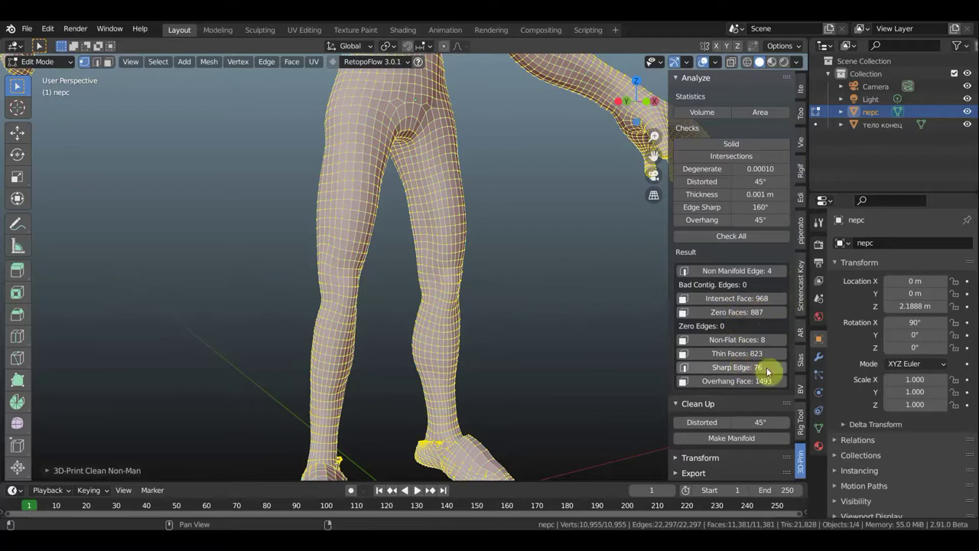
{"action": "mouse_move", "coordinate": [546, 378]}
{"action": "middle_mouse_down"}
{"action": "mouse_move", "coordinate": [580, 383]}
{"action": "mouse_move", "coordinate": [610, 410]}
{"action": "mouse_move", "coordinate": [561, 426]}
{"action": "mouse_move", "coordinate": [252, 398]}
{"action": "mouse_move", "coordinate": [321, 382]}
{"action": "middle_mouse_up"}
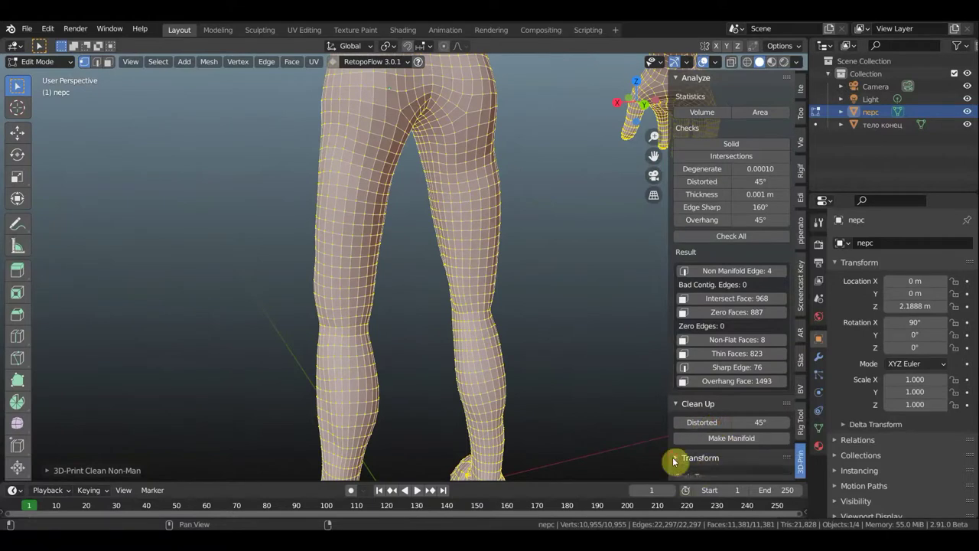
{"action": "scroll", "coordinate": [734, 438], "scroll_direction": "down", "scroll_amount": 2}
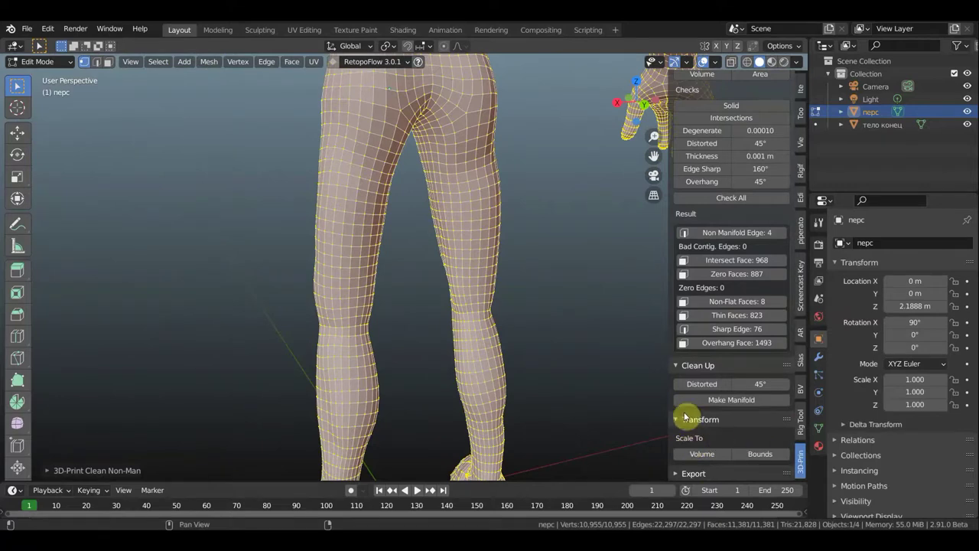
{"action": "left_click", "coordinate": [705, 384]}
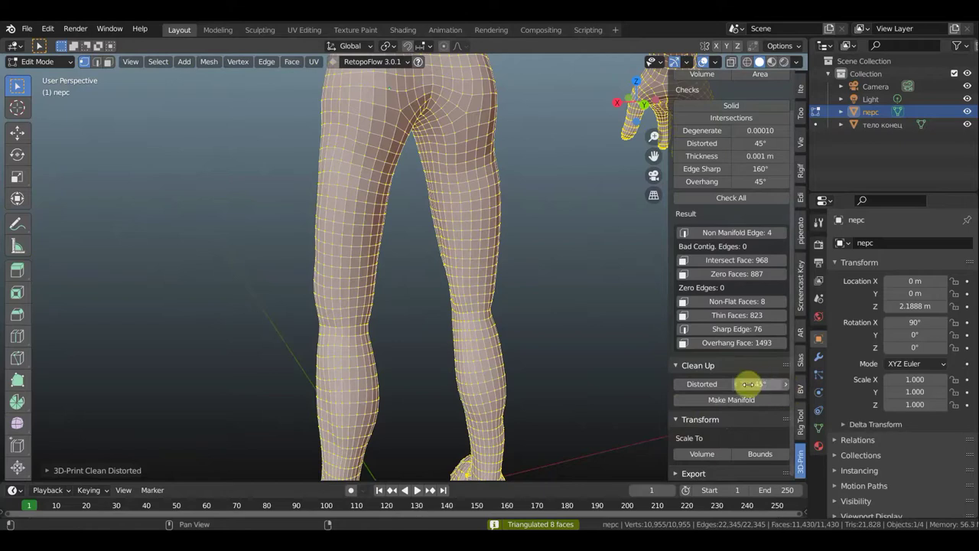
Lower the distortion limit to 34°, run Make Manifold and Solid, and select the 4 non-manifold edges
{"action": "left_click_drag", "start_coordinate": [746, 387], "coordinate": [746, 386]}
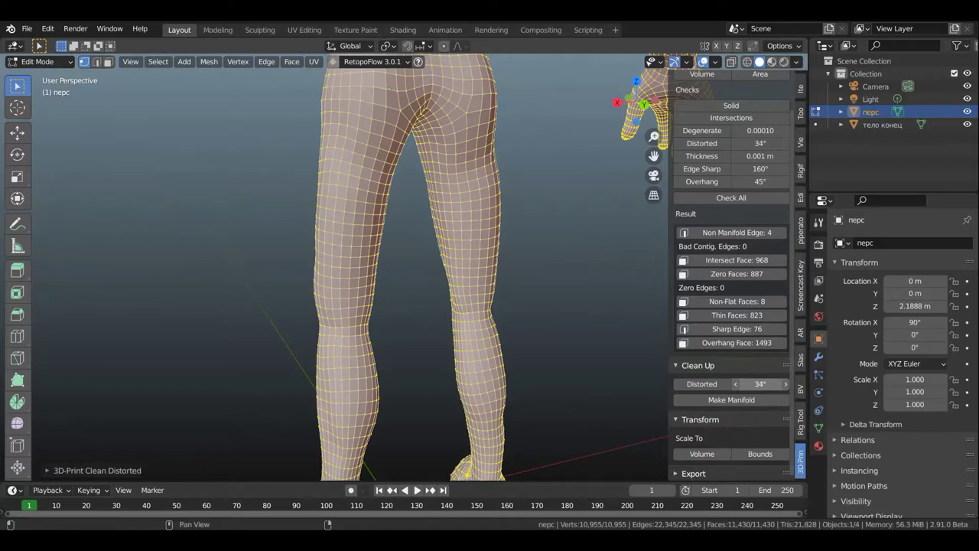
{"action": "left_click", "coordinate": [721, 401]}
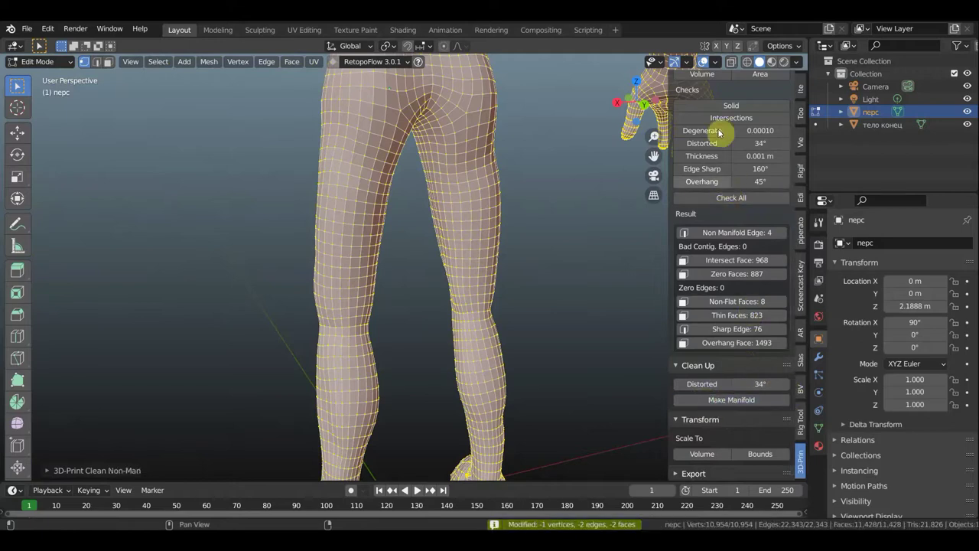
{"action": "left_click", "coordinate": [731, 105]}
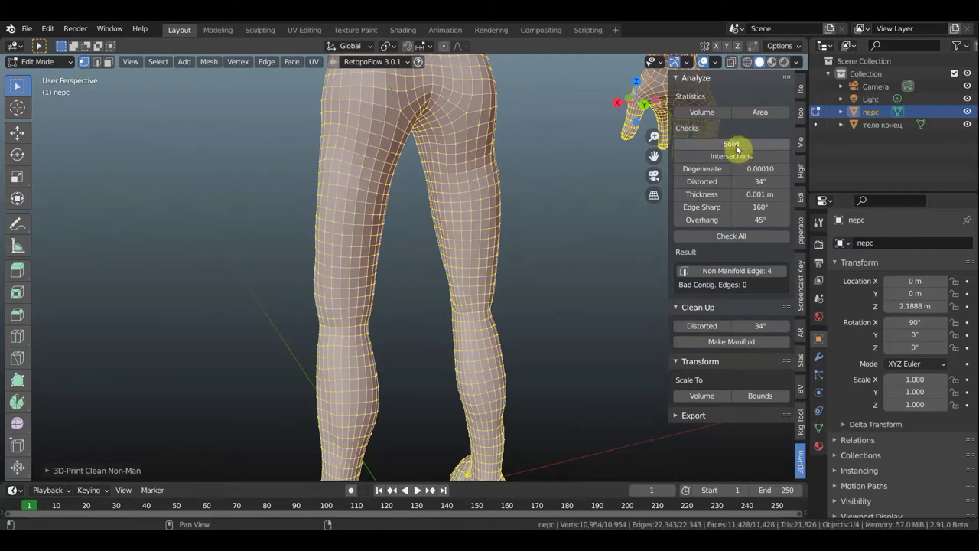
{"action": "left_click", "coordinate": [742, 272]}
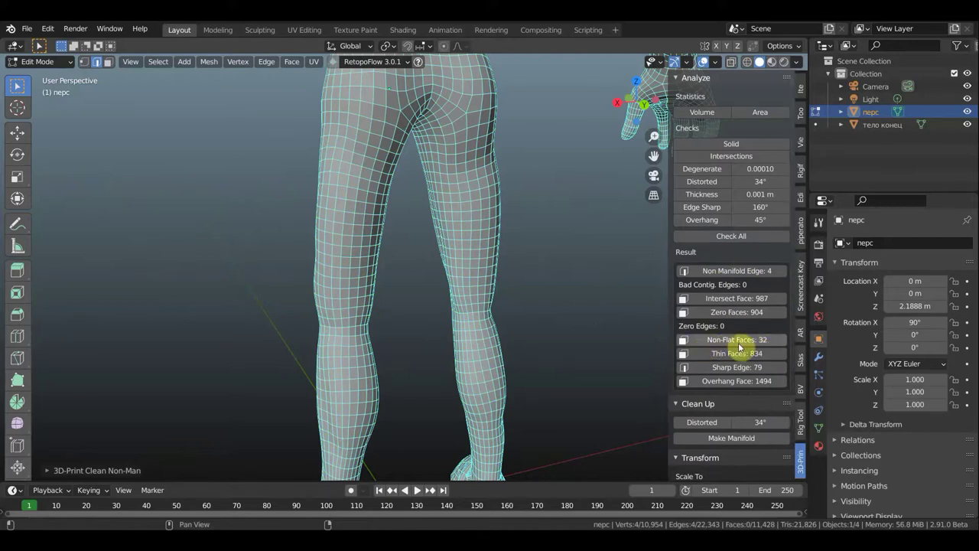
Zoom out and orbit to review the whole body from the front round to the back
{"action": "scroll", "coordinate": [567, 367], "scroll_direction": "down", "scroll_amount": 5}
{"action": "mouse_move", "coordinate": [546, 365]}
{"action": "middle_mouse_down"}
{"action": "mouse_move", "coordinate": [777, 350]}
{"action": "mouse_move", "coordinate": [612, 350]}
{"action": "mouse_move", "coordinate": [761, 344]}
{"action": "mouse_move", "coordinate": [564, 365]}
{"action": "mouse_move", "coordinate": [658, 352]}
{"action": "mouse_move", "coordinate": [575, 327]}
{"action": "middle_mouse_up"}
{"action": "scroll", "coordinate": [604, 350], "scroll_direction": "up", "scroll_amount": 4}
{"action": "scroll", "coordinate": [564, 361], "scroll_direction": "down", "scroll_amount": 3}
{"action": "scroll", "coordinate": [561, 359], "scroll_direction": "down", "scroll_amount": 3}
{"action": "mouse_move", "coordinate": [556, 279]}
{"action": "middle_mouse_down"}
{"action": "mouse_move", "coordinate": [562, 372]}
{"action": "mouse_move", "coordinate": [550, 370]}
{"action": "mouse_move", "coordinate": [551, 301]}
{"action": "middle_mouse_up"}
{"action": "scroll", "coordinate": [550, 371], "scroll_direction": "up", "scroll_amount": 5}
{"action": "scroll", "coordinate": [568, 341], "scroll_direction": "down", "scroll_amount": 4}
{"action": "scroll", "coordinate": [546, 302], "scroll_direction": "down", "scroll_amount": 2}
{"action": "mouse_move", "coordinate": [459, 265]}
{"action": "middle_mouse_down"}
{"action": "mouse_move", "coordinate": [405, 280]}
{"action": "mouse_move", "coordinate": [178, 280]}
{"action": "mouse_move", "coordinate": [482, 277]}
{"action": "middle_mouse_up"}
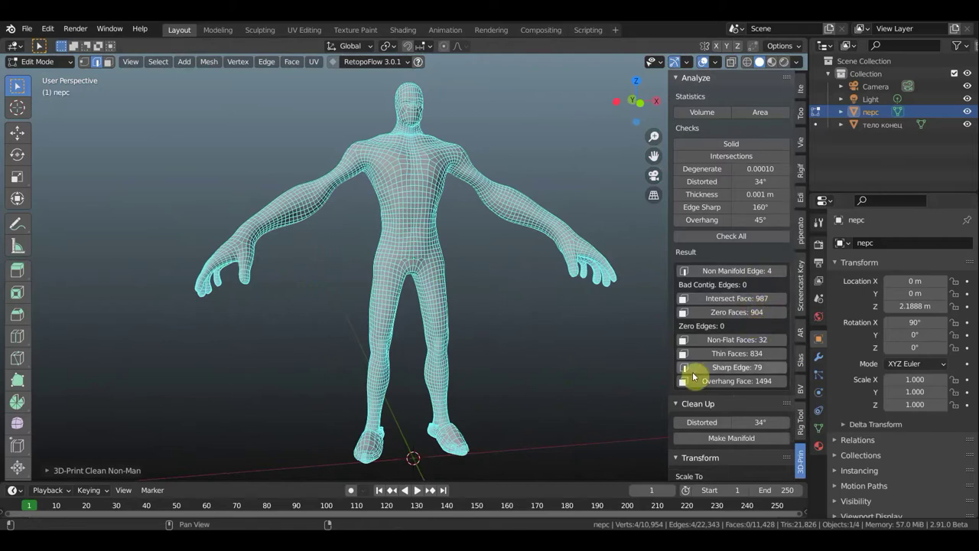
Clean distorted faces at a 25° limit and make manifold, then select the 4 remaining non-manifold edges
{"action": "left_click", "coordinate": [733, 439]}
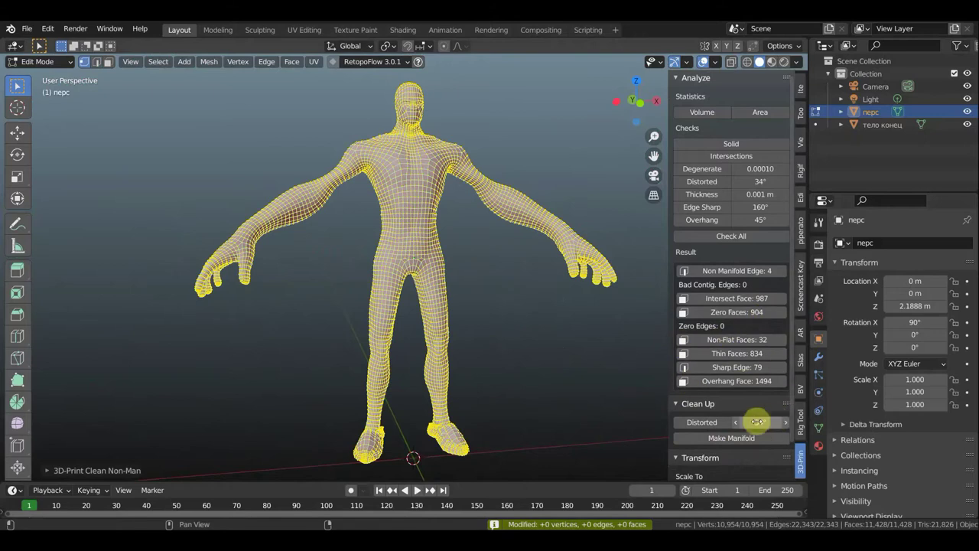
{"action": "left_click_drag", "start_coordinate": [760, 422], "coordinate": [754, 423]}
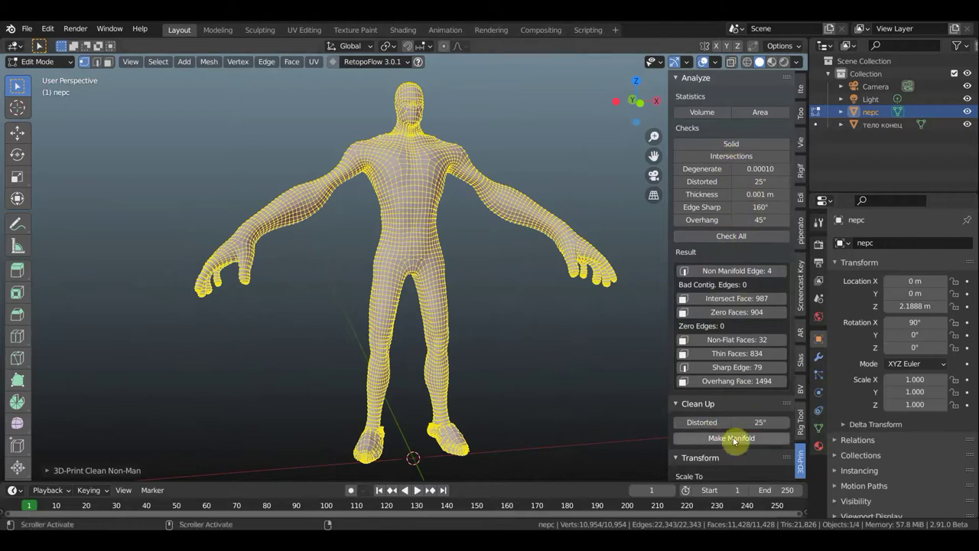
{"action": "left_click", "coordinate": [708, 425]}
{"action": "left_click", "coordinate": [787, 437]}
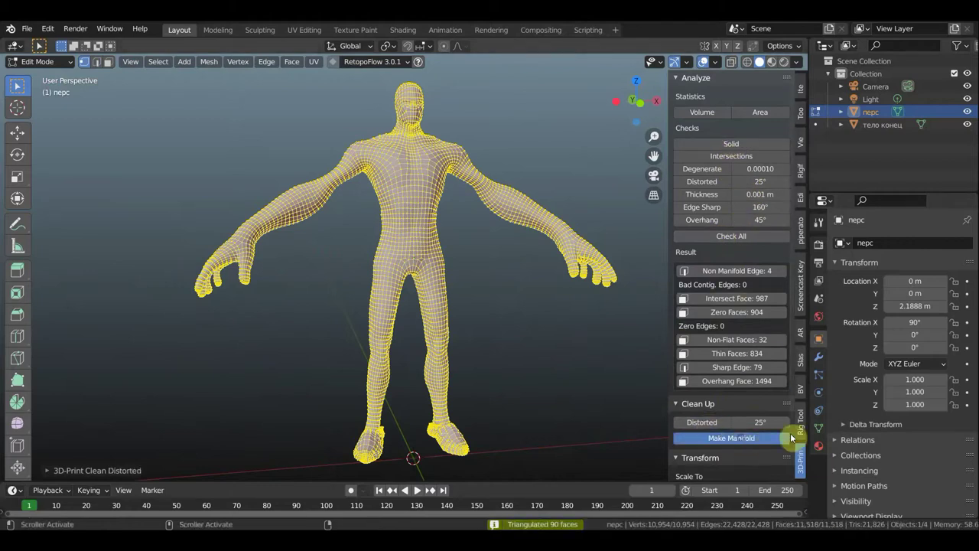
{"action": "left_click", "coordinate": [734, 144]}
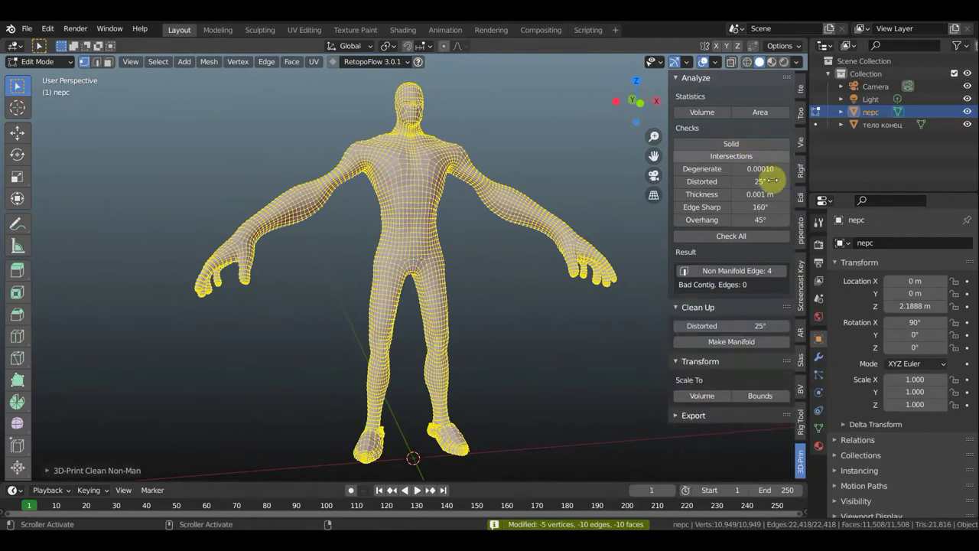
{"action": "left_click", "coordinate": [728, 274]}
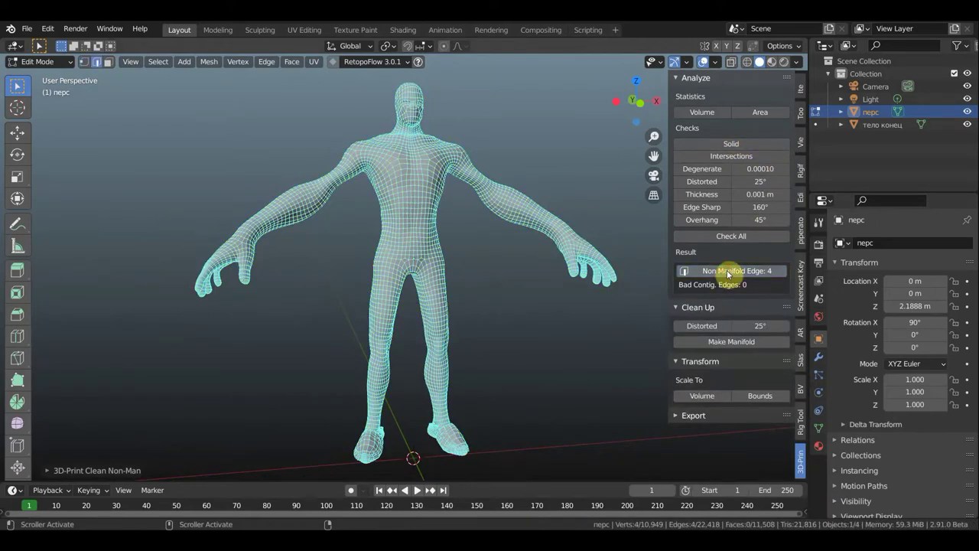
Scale the character to a 4.3 m bound, re-check solidity and repair the non-manifold geometry
{"action": "left_click", "coordinate": [756, 399]}
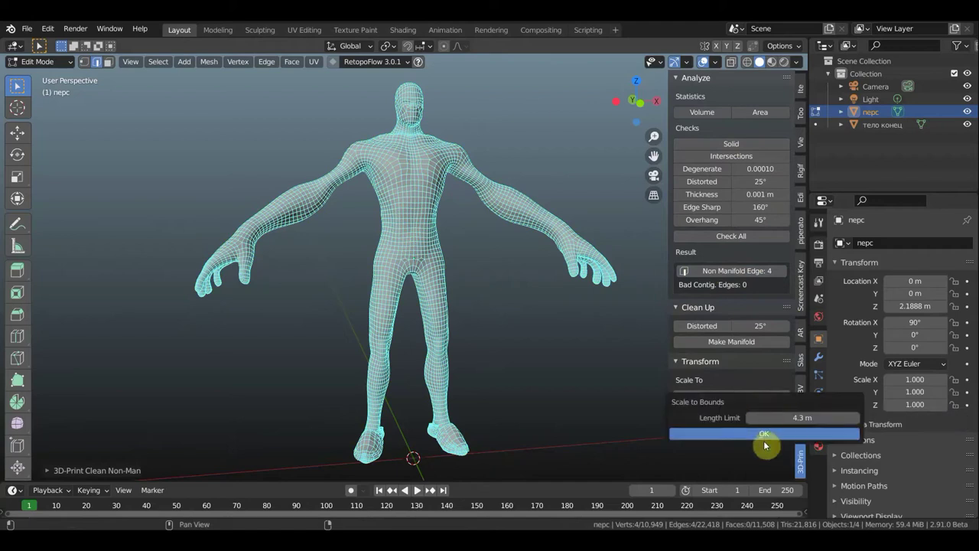
{"action": "left_click", "coordinate": [765, 432]}
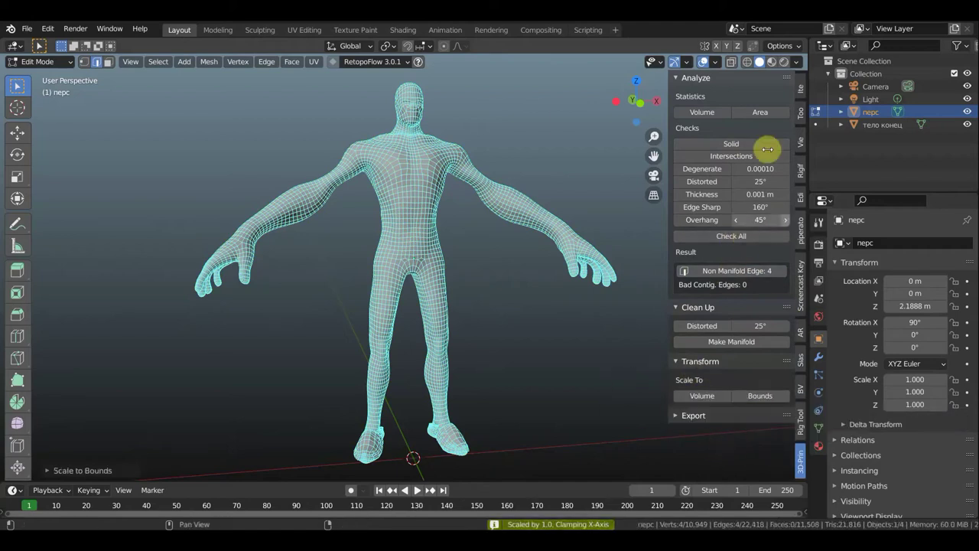
{"action": "left_click", "coordinate": [731, 143]}
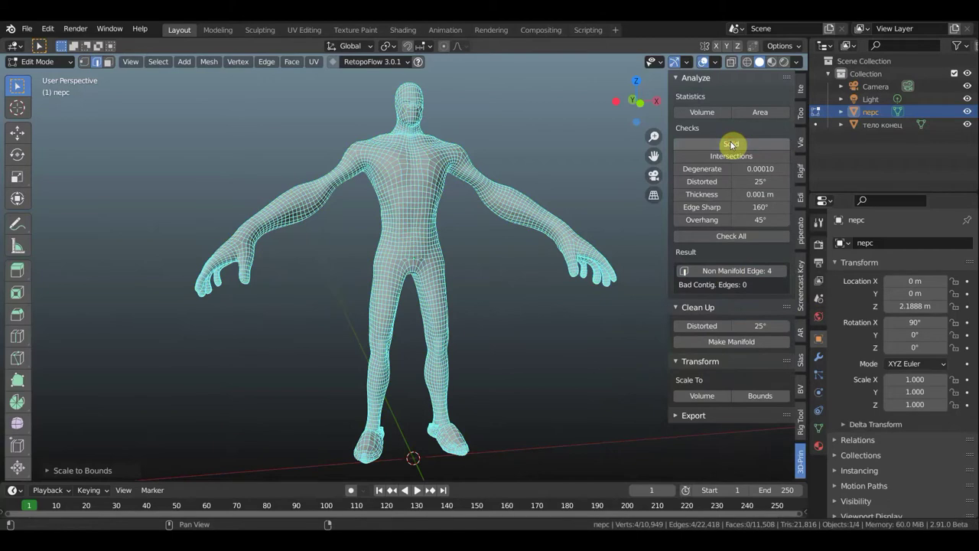
{"action": "left_click", "coordinate": [723, 344]}
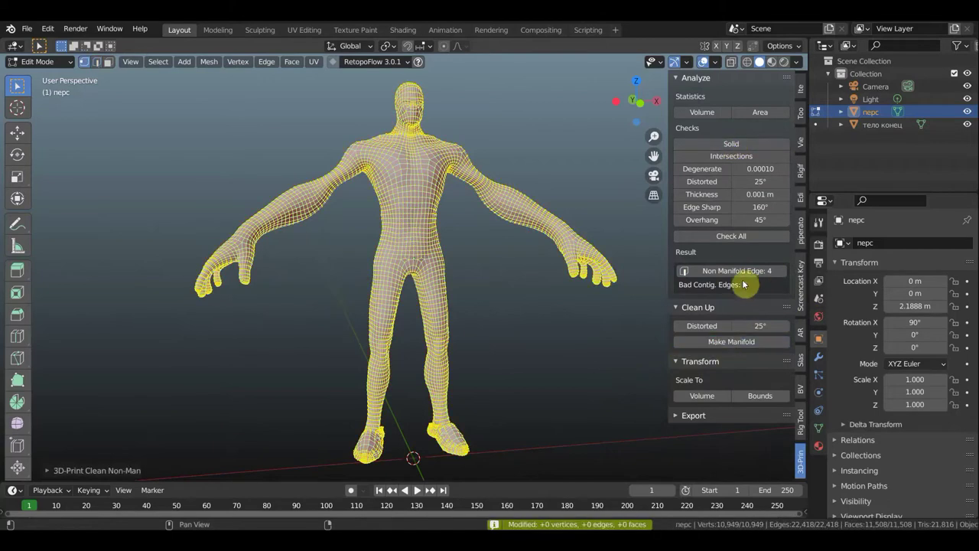
{"action": "left_click", "coordinate": [687, 272]}
Make the whole mesh manifold again and run the full 3D-print check as a final test
{"action": "left_click", "coordinate": [725, 342]}
{"action": "left_click", "coordinate": [730, 144]}
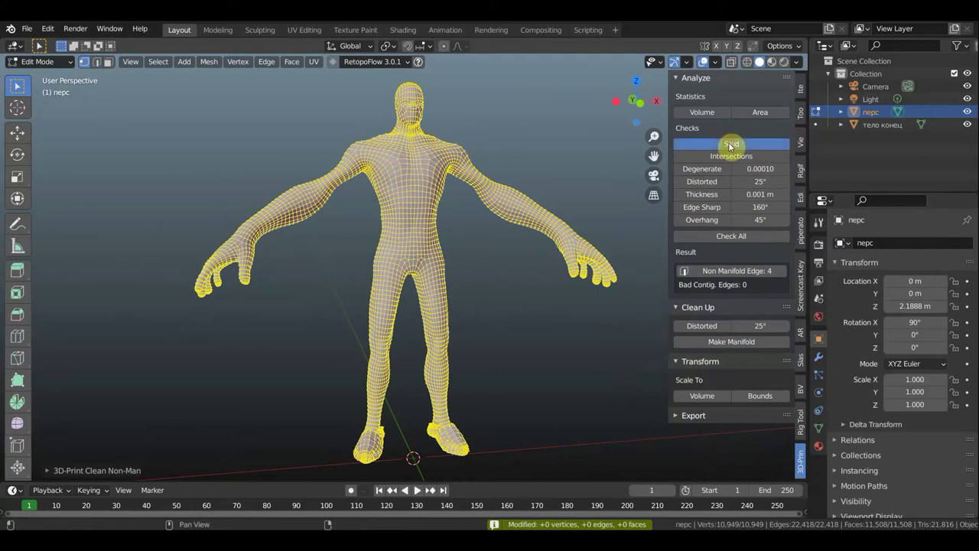
{"action": "left_click", "coordinate": [742, 243]}
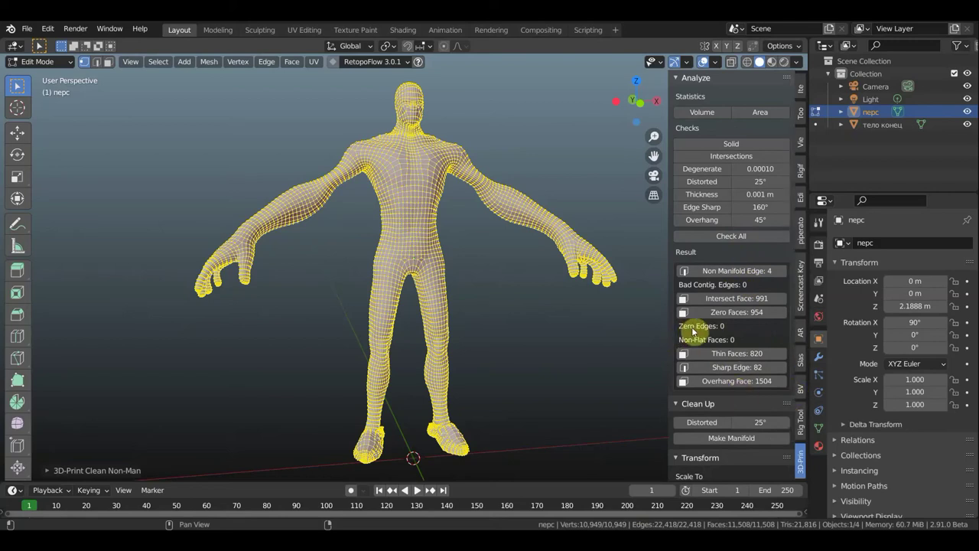
{"action": "scroll", "coordinate": [603, 327], "scroll_direction": "down", "scroll_amount": 2}
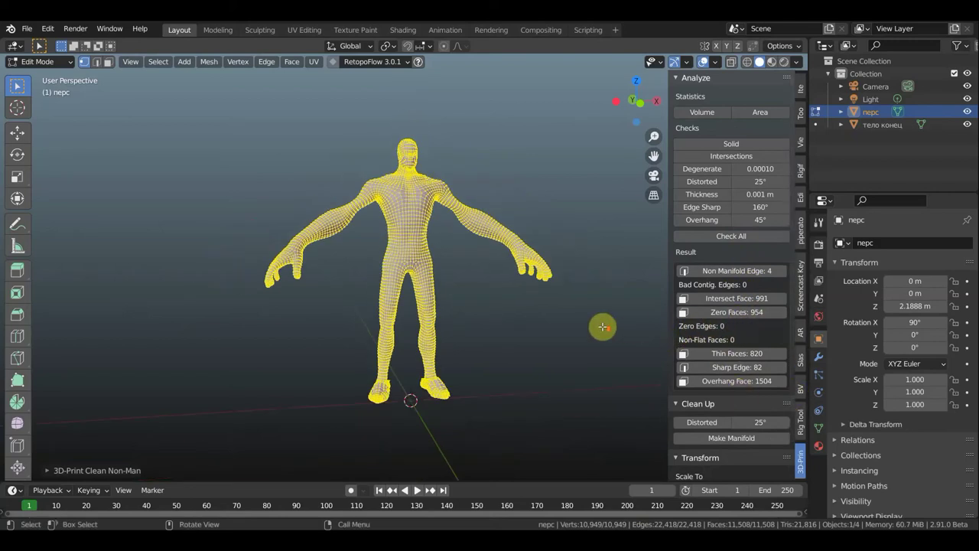